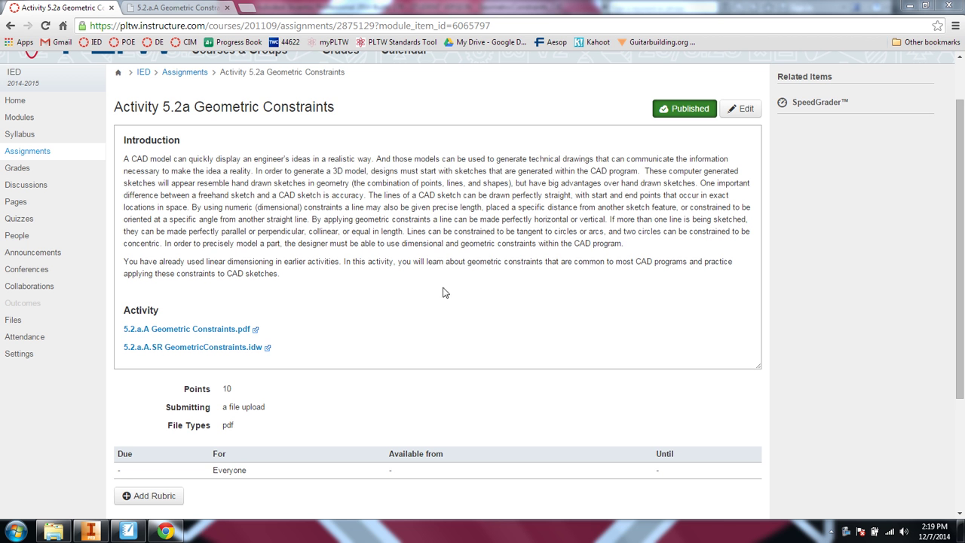
# - Open the 5.2.a.A Geometric Constraints.pdf handout from the Canvas assignment and scroll through it
pyautogui.click(155, 331)
pyautogui.scroll(-9, 359, 370)
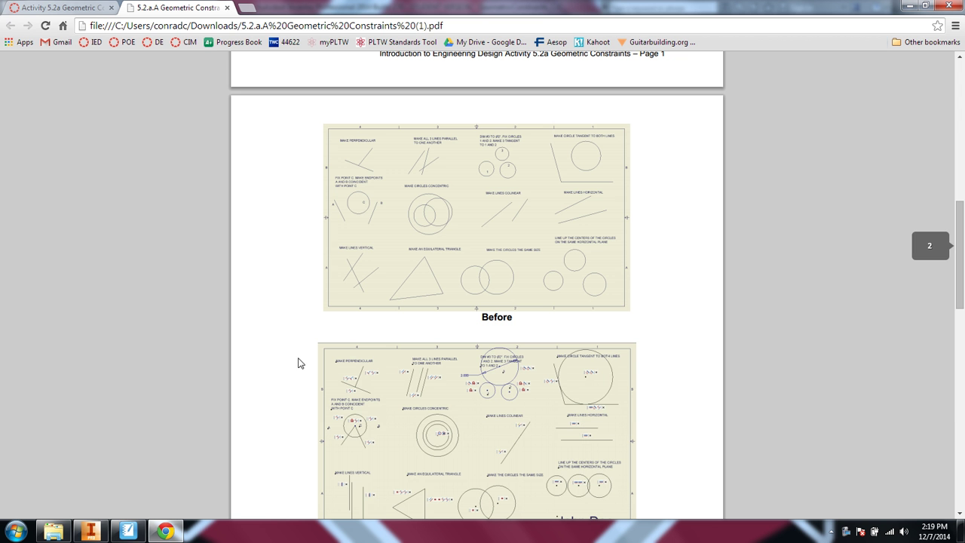
# - Compare the Inventor drawing with the PDF's Before and After sheets, then return to the Activity 5.2a Canvas page
pyautogui.moveTo(96, 535)
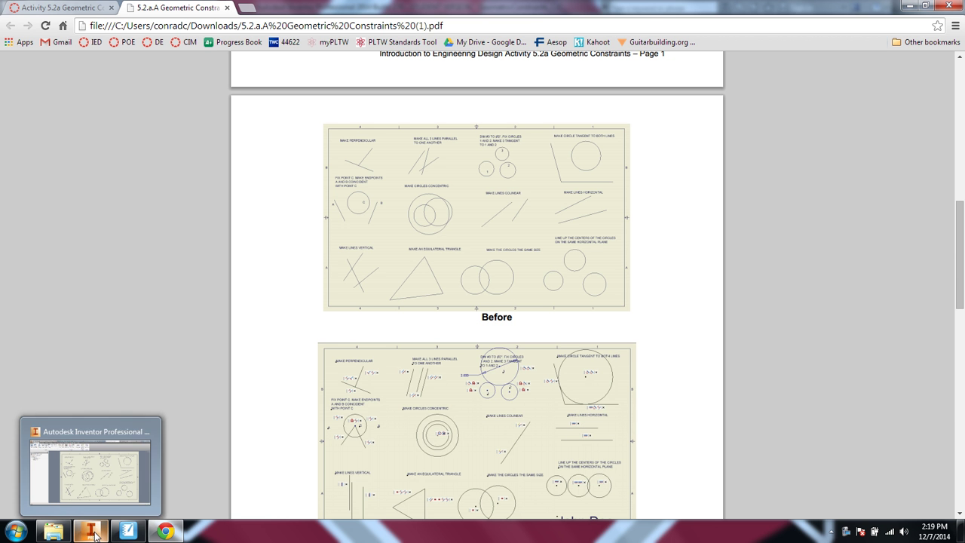
pyautogui.click(92, 532)
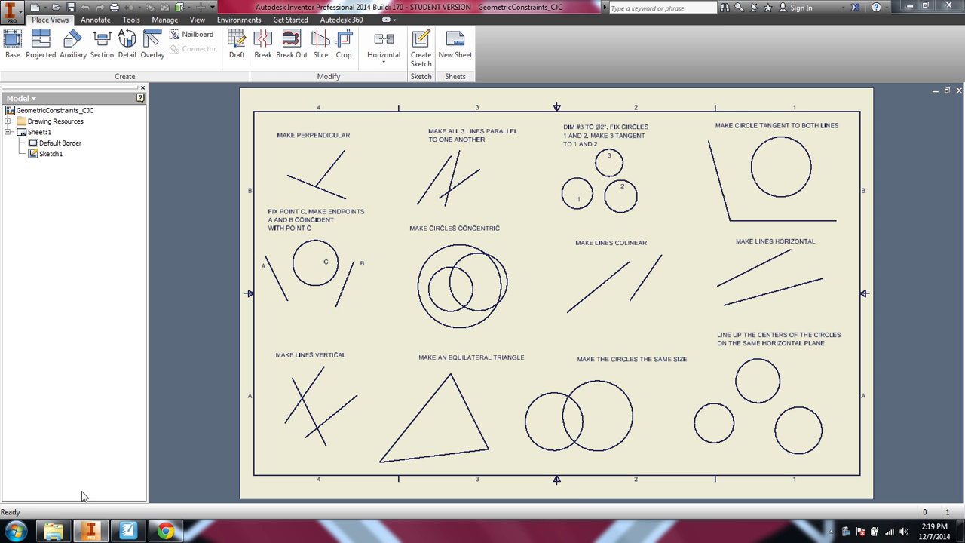
pyautogui.click(165, 532)
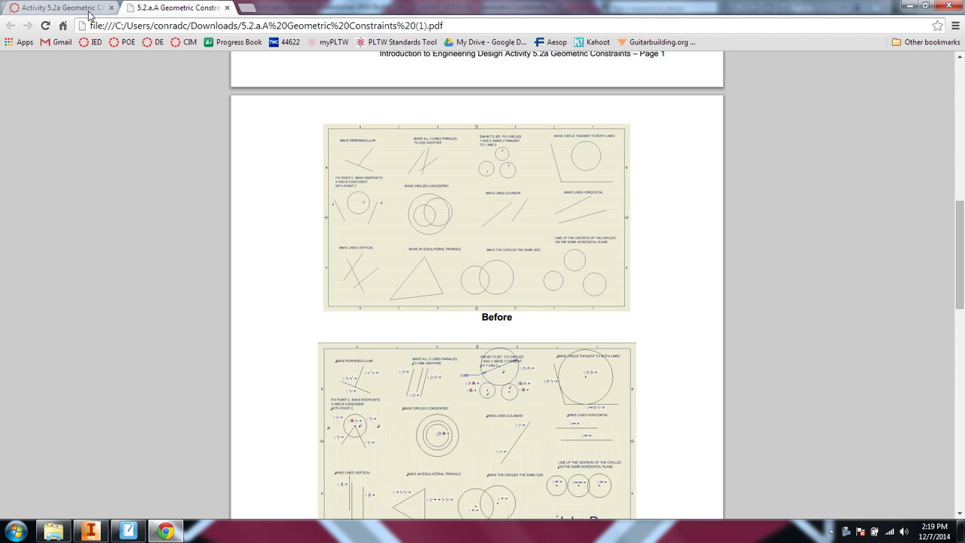
pyautogui.click(89, 9)
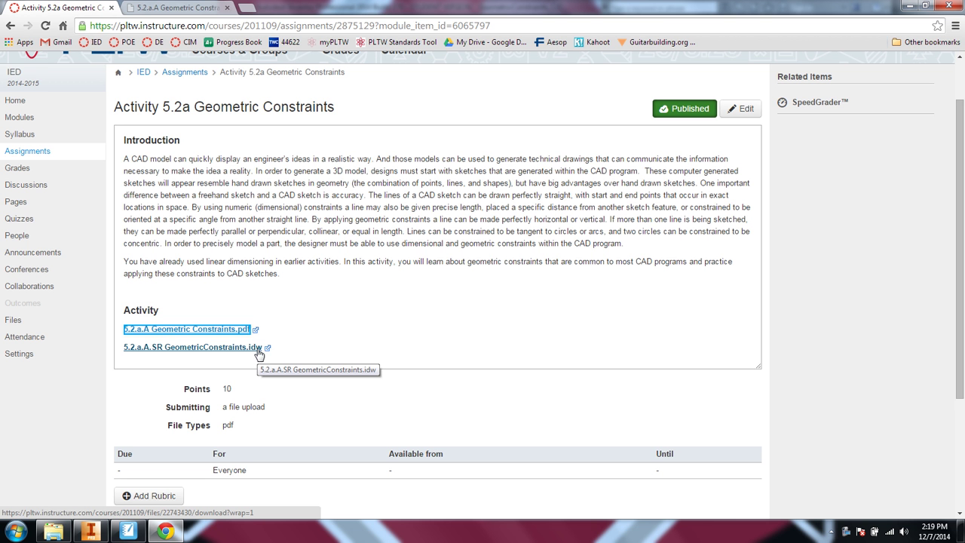
# - Bring Inventor forward with the GeometricConstraints_CJC drawing and its twelve unconstrained exercises
pyautogui.click(94, 538)
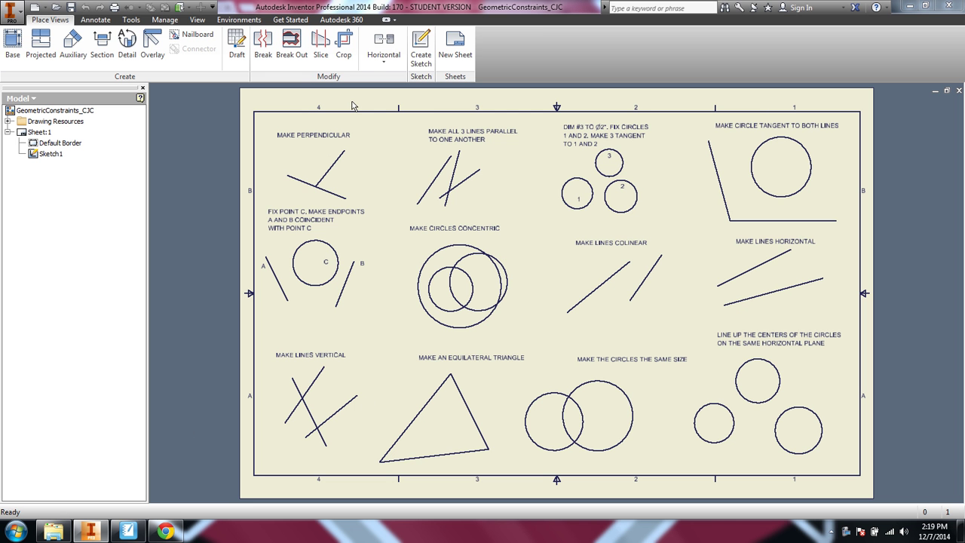
# - Highlight the numeric-constraints sentence on the Canvas page, then bring the activity PDF forward
pyautogui.click(165, 532)
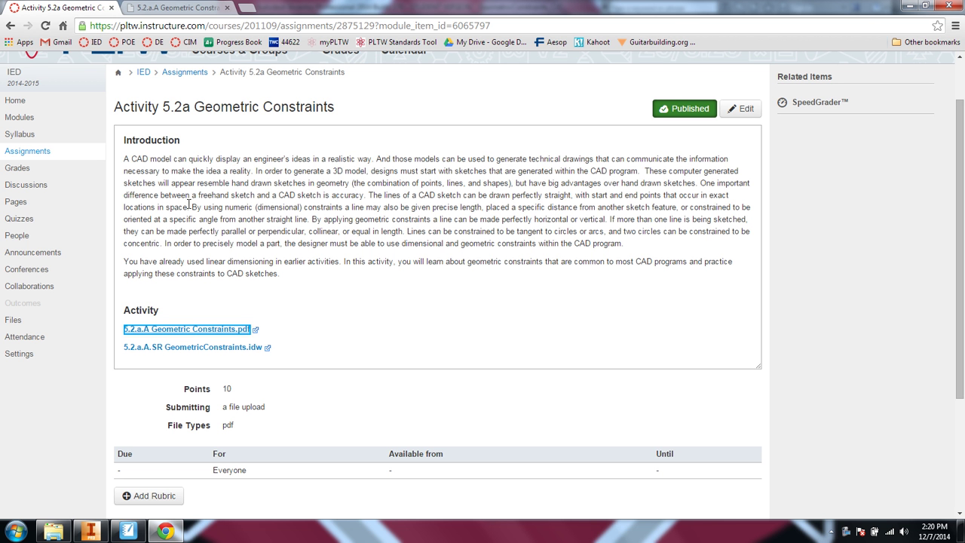
pyautogui.moveTo(188, 203); pyautogui.dragTo(481, 207)
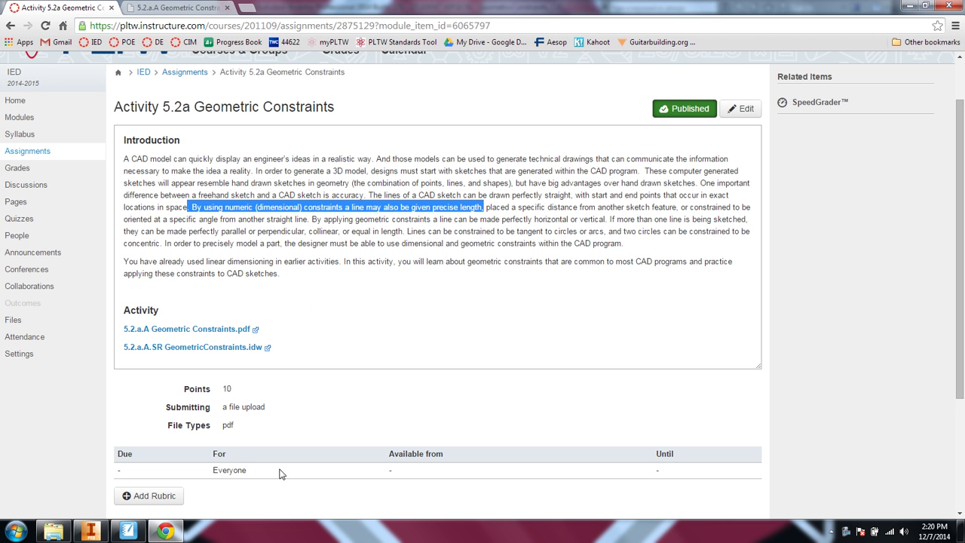
pyautogui.moveTo(111, 531)
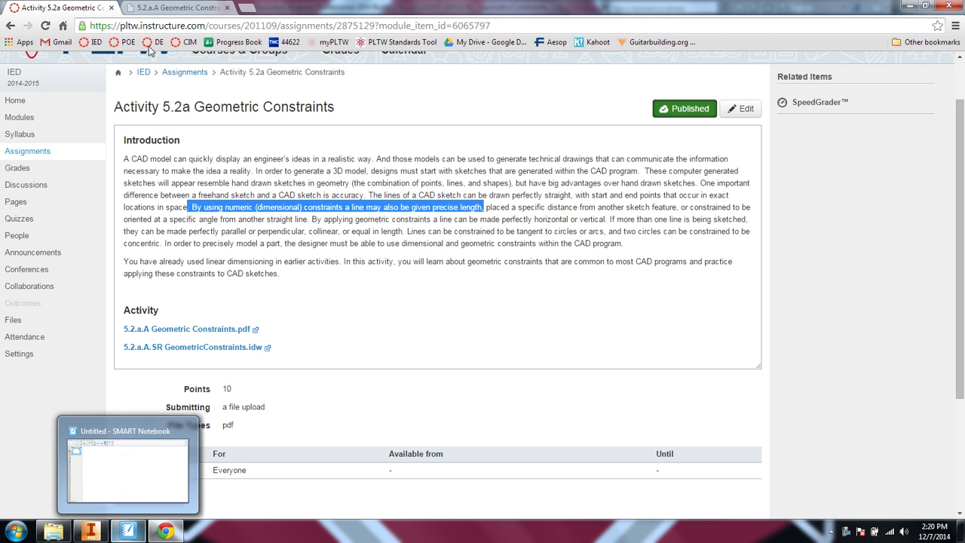
pyautogui.click(177, 8)
pyautogui.scroll(-2, 444, 237)
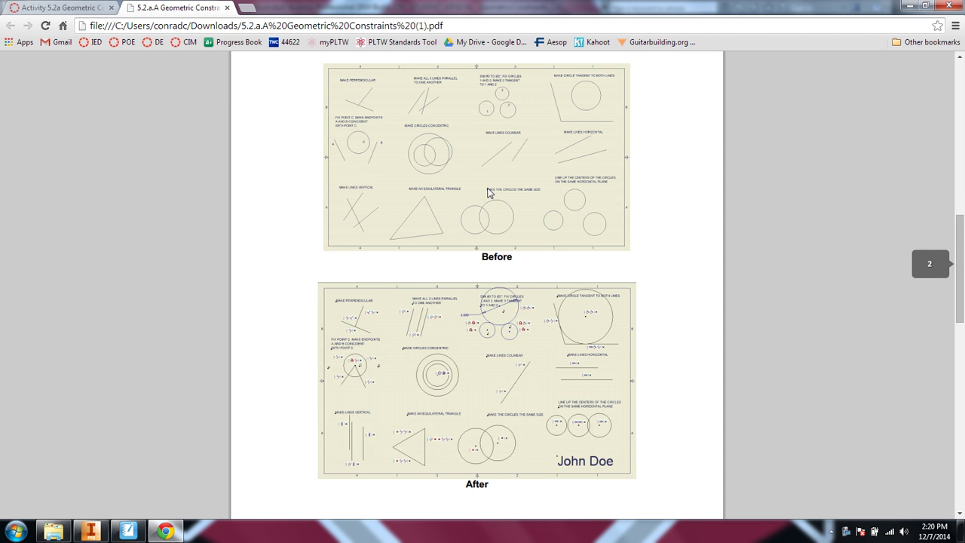
pyautogui.scroll(-1, 487, 193)
pyautogui.scroll(1, 485, 278)
pyautogui.scroll(3, 498, 328)
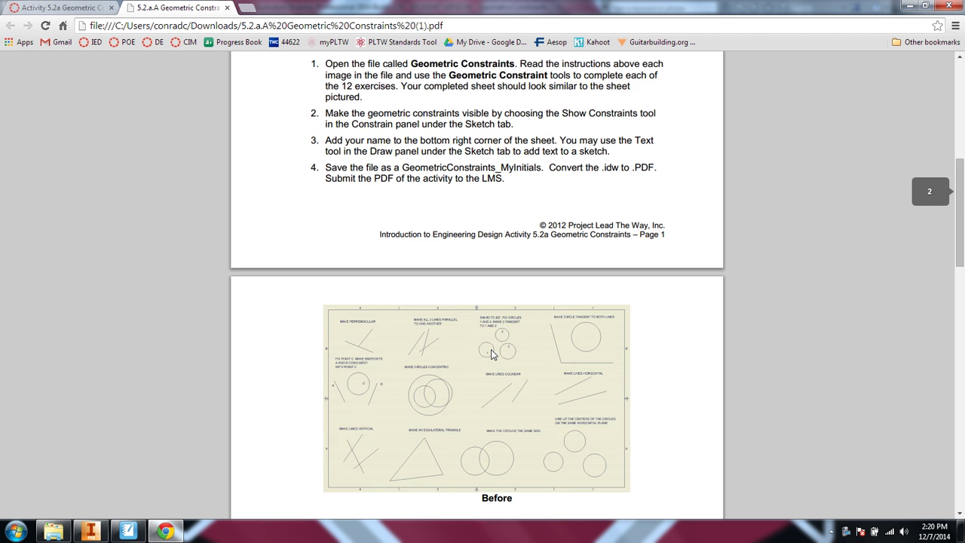
pyautogui.scroll(-3, 491, 355)
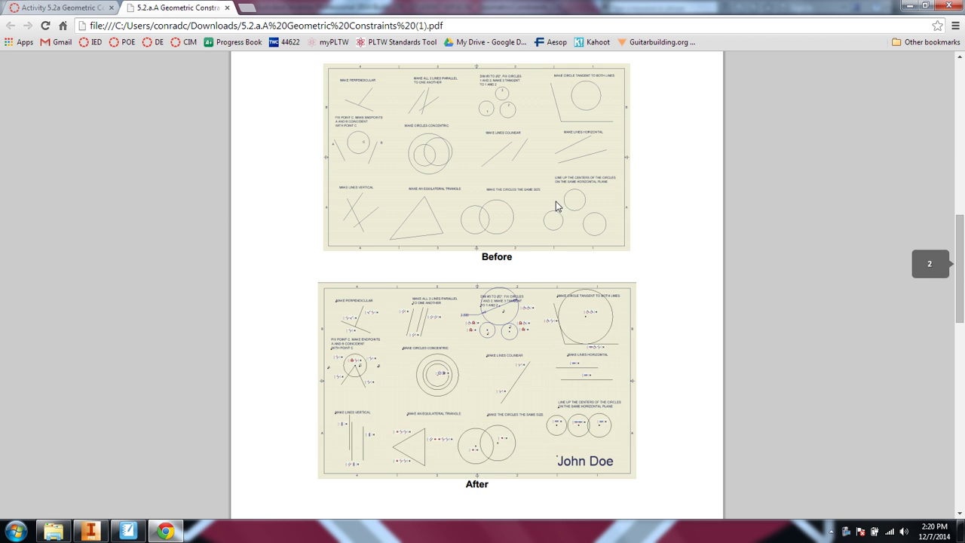
pyautogui.scroll(-1, 465, 366)
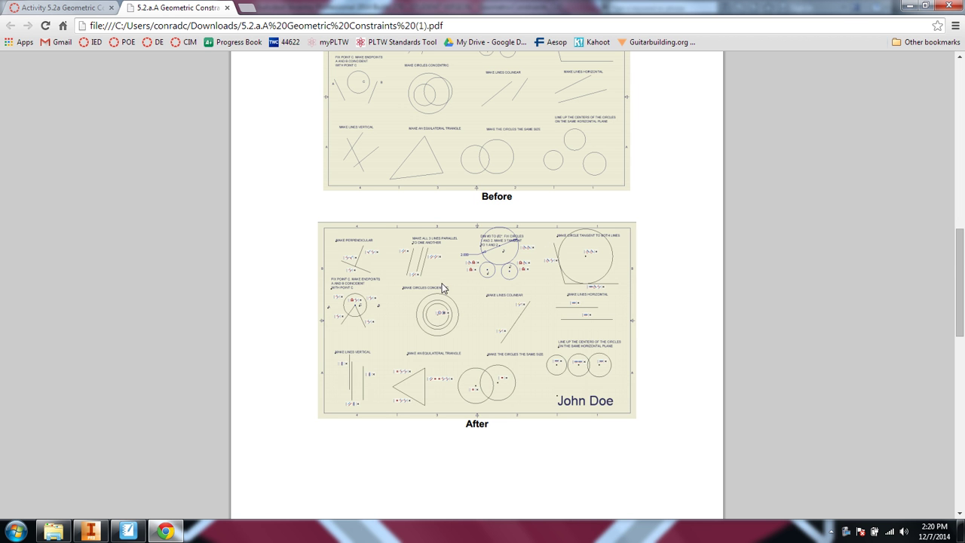
pyautogui.scroll(2, 450, 310)
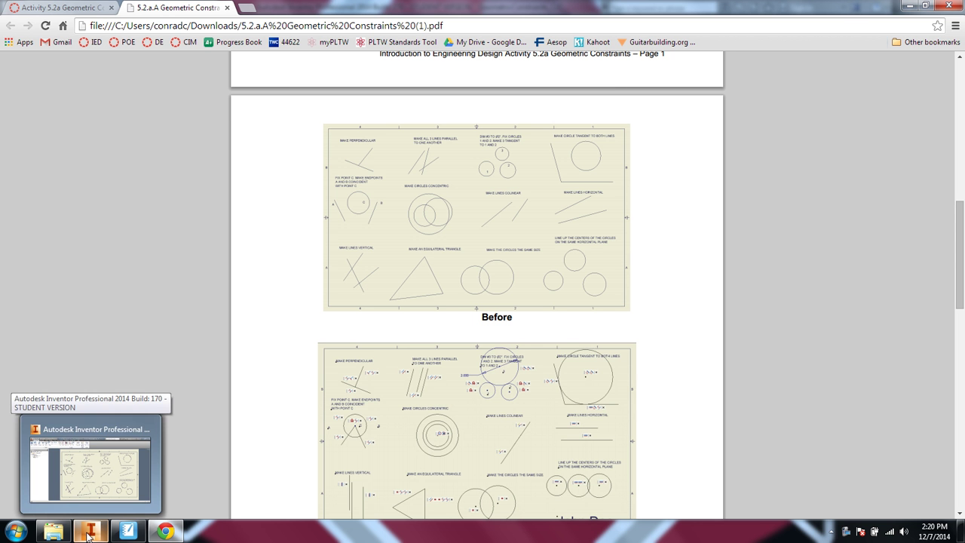
pyautogui.scroll(-1, 437, 286)
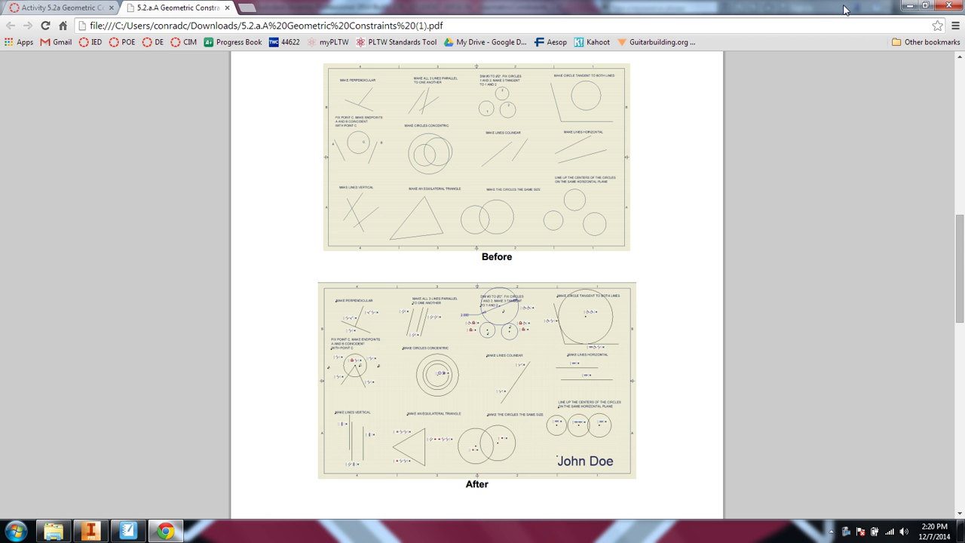
# - Put Chrome on the left and Inventor on the right half, resizing panels so the whole sheet shows
pyautogui.moveTo(844, 9); pyautogui.dragTo(1, 5)
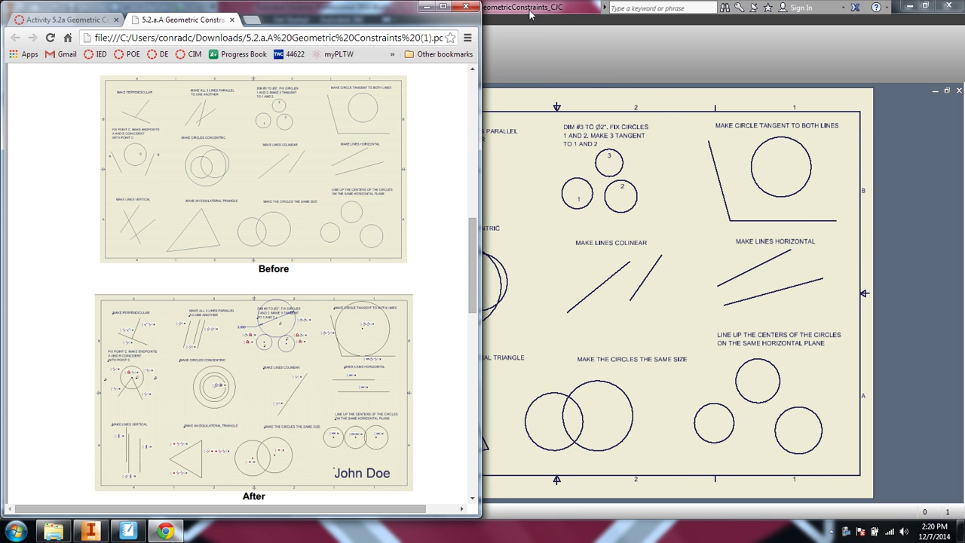
pyautogui.moveTo(530, 9); pyautogui.dragTo(964, 227)
pyautogui.scroll(-5, 703, 195)
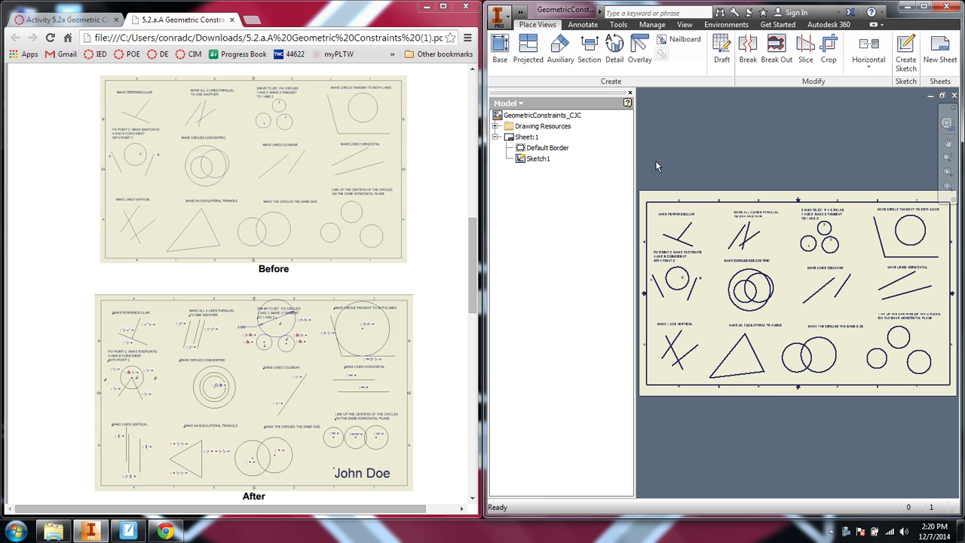
pyautogui.moveTo(633, 159); pyautogui.dragTo(588, 152)
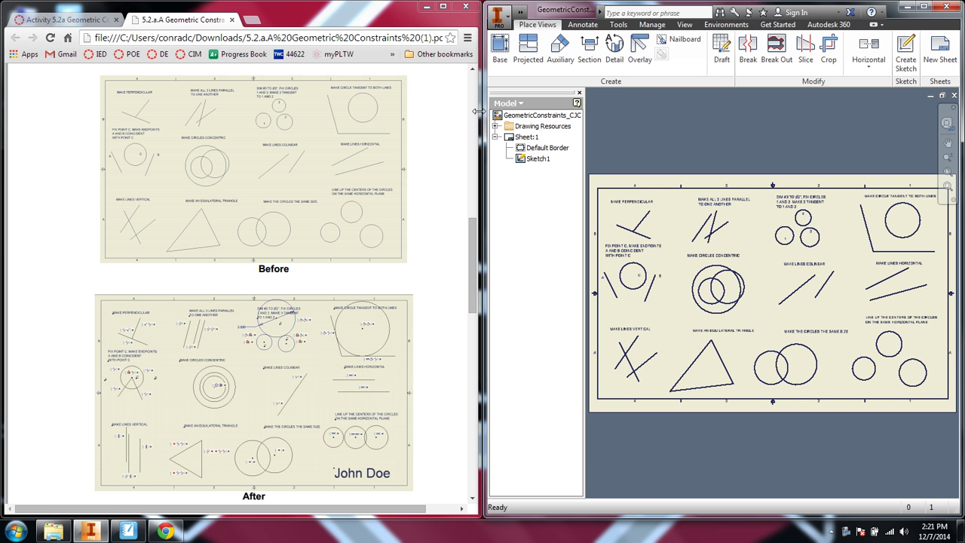
pyautogui.moveTo(478, 110); pyautogui.dragTo(428, 113)
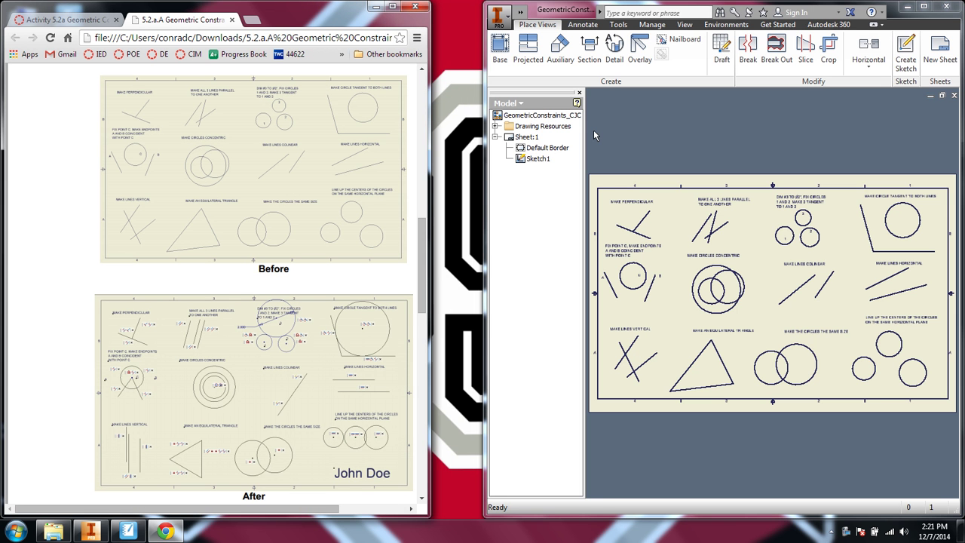
pyautogui.moveTo(487, 173); pyautogui.dragTo(431, 175)
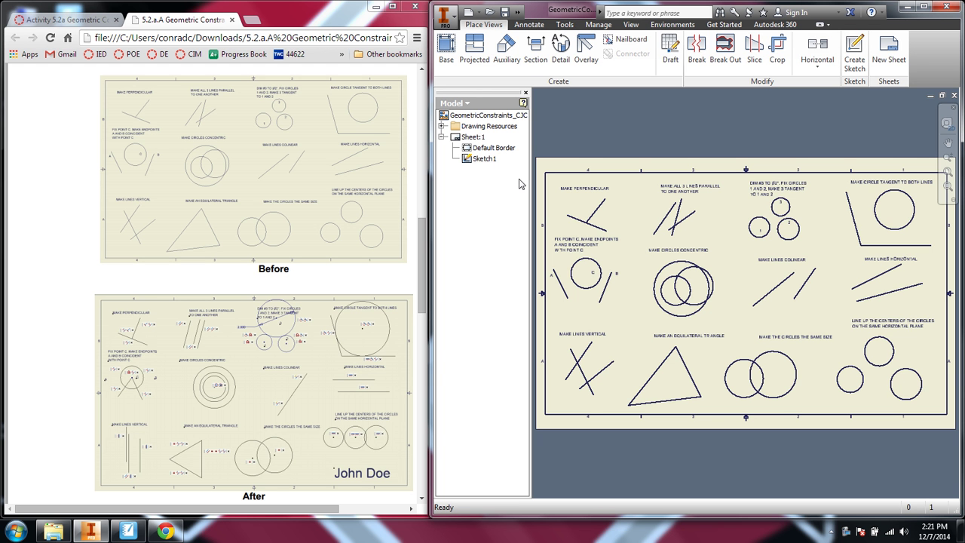
# - Edit Sketch1 from the Model browser, then maximize Inventor and zoom in on the exercises
pyautogui.click(483, 159)
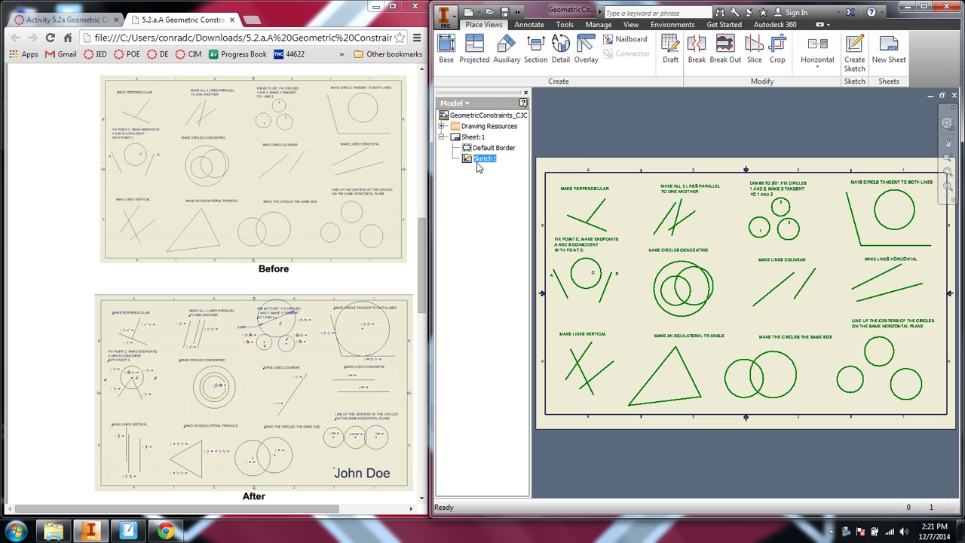
pyautogui.rightClick(479, 166)
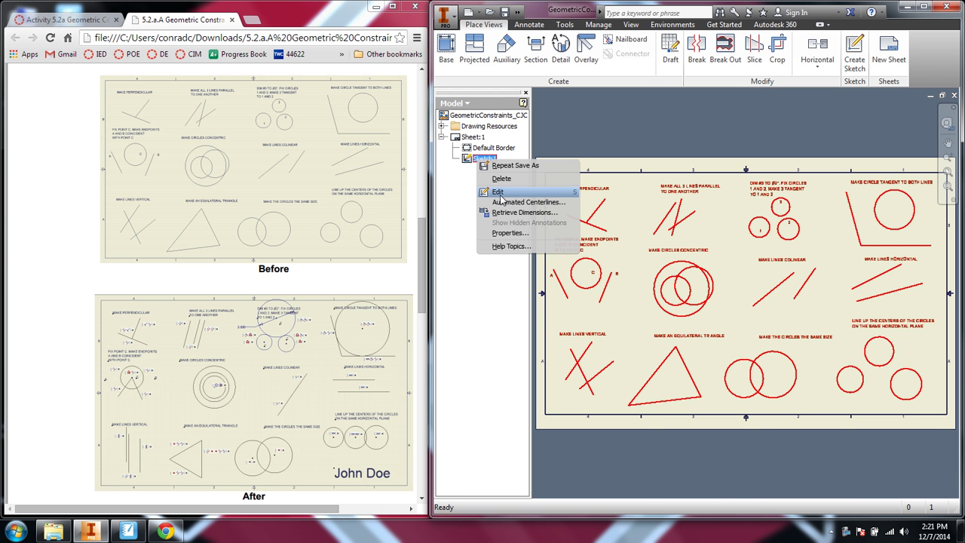
pyautogui.click(499, 193)
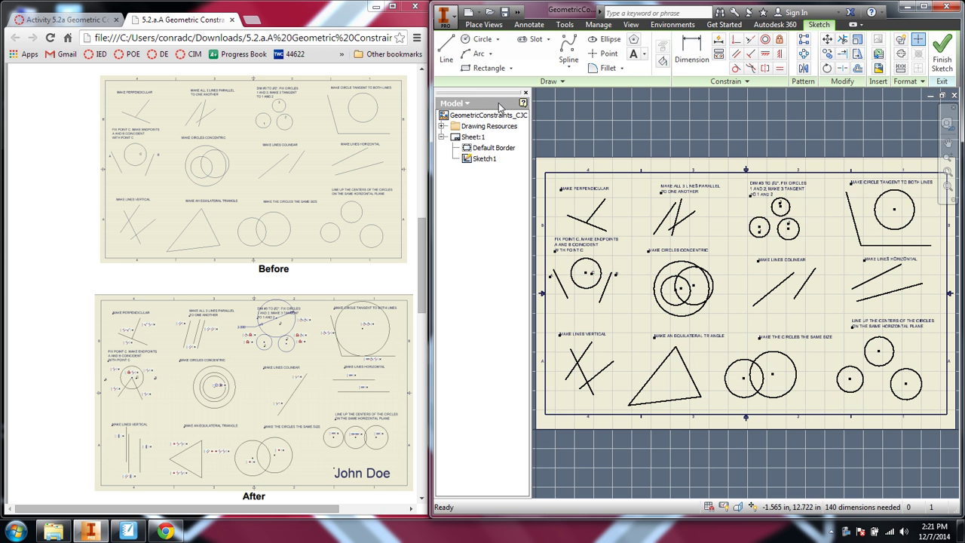
pyautogui.click(923, 9)
pyautogui.scroll(-3, 323, 154)
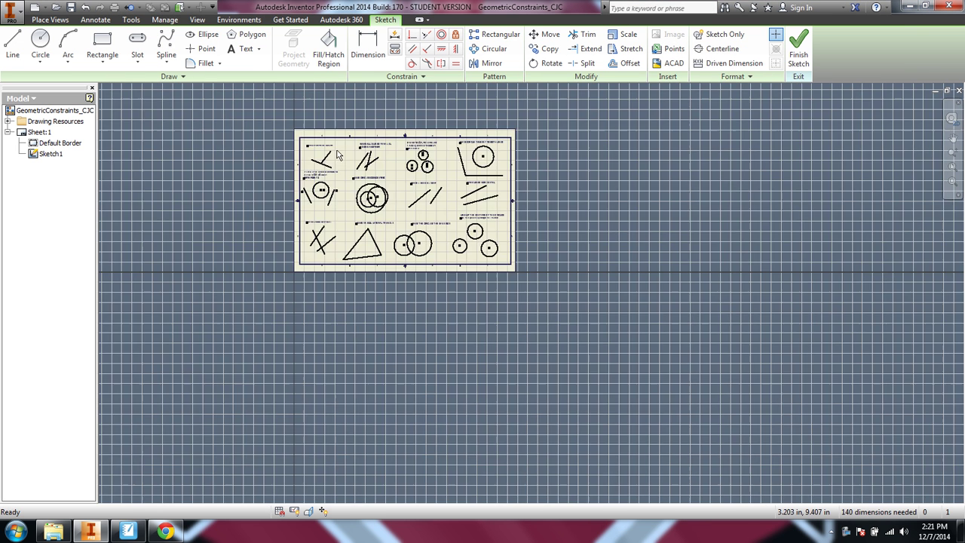
pyautogui.scroll(6, 323, 155)
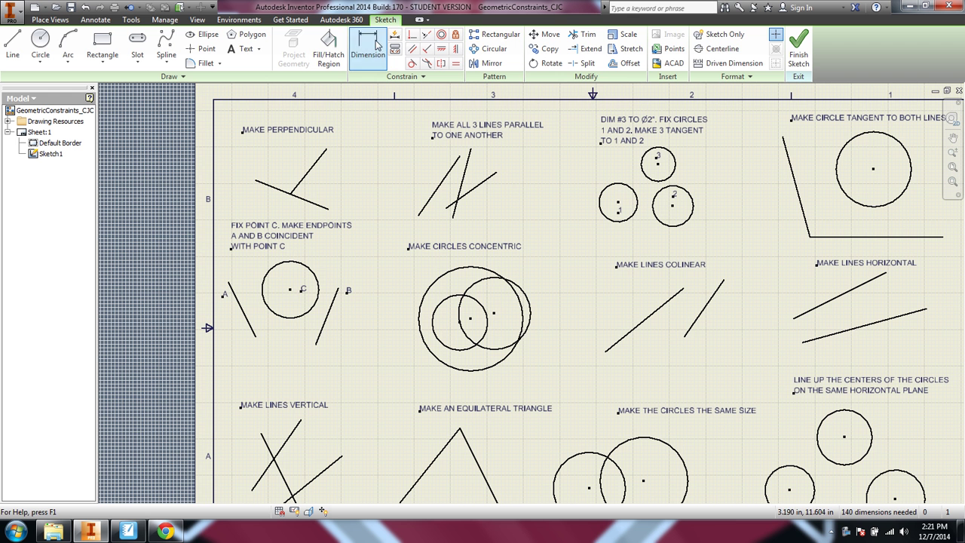
# - Make the upper line perpendicular to the lower line in the MAKE PERPENDICULAR exercise
pyautogui.click(426, 49)
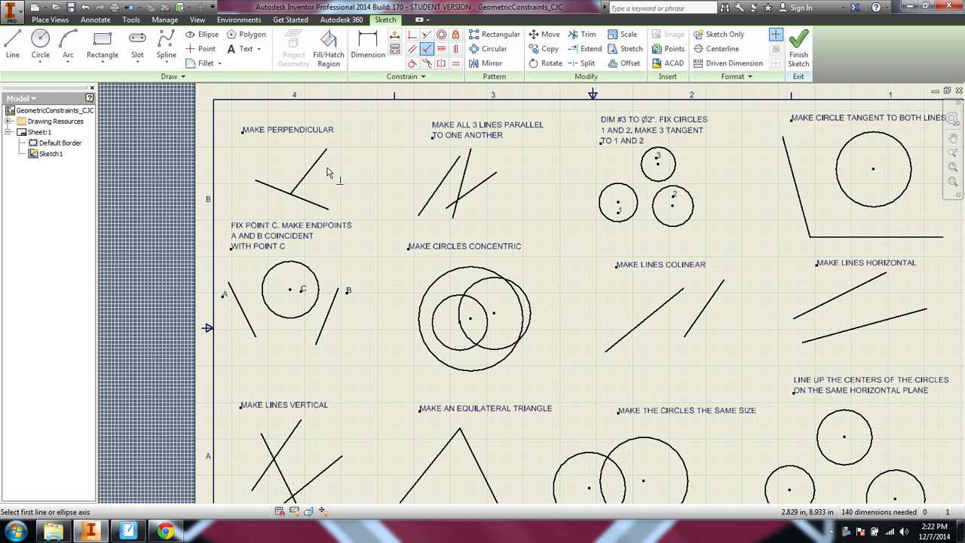
pyautogui.click(311, 170)
pyautogui.click(306, 204)
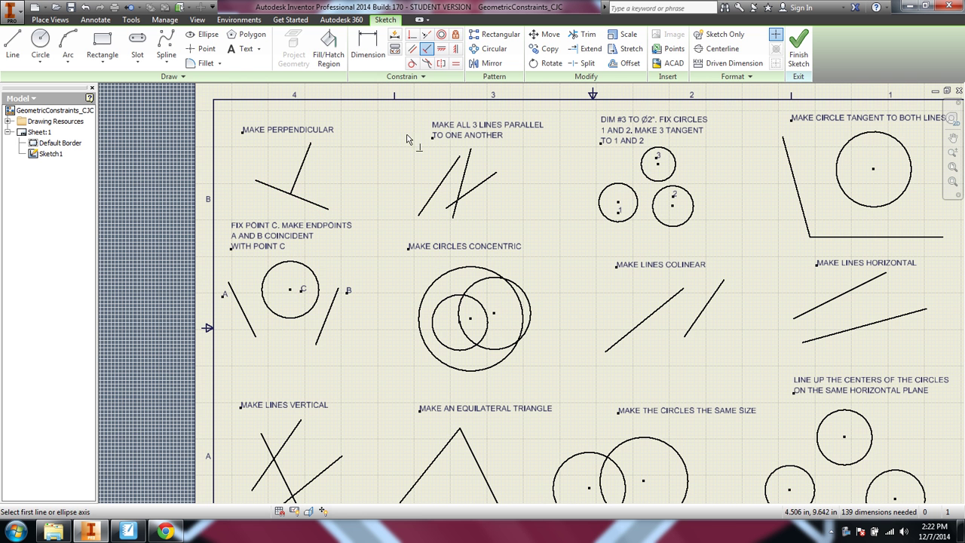
# - Constrain the left line and the crossing line parallel to the middle line
pyautogui.click(412, 48)
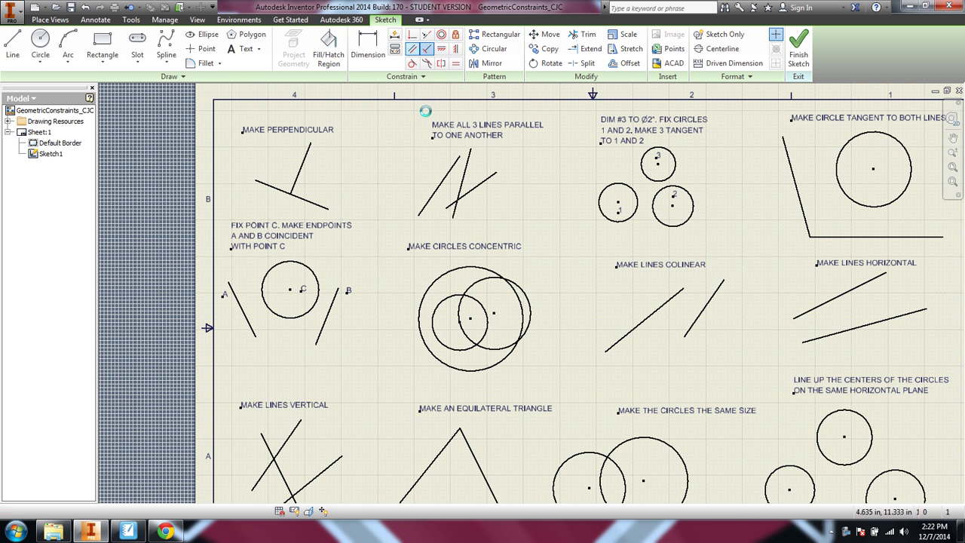
pyautogui.click(439, 184)
pyautogui.click(465, 189)
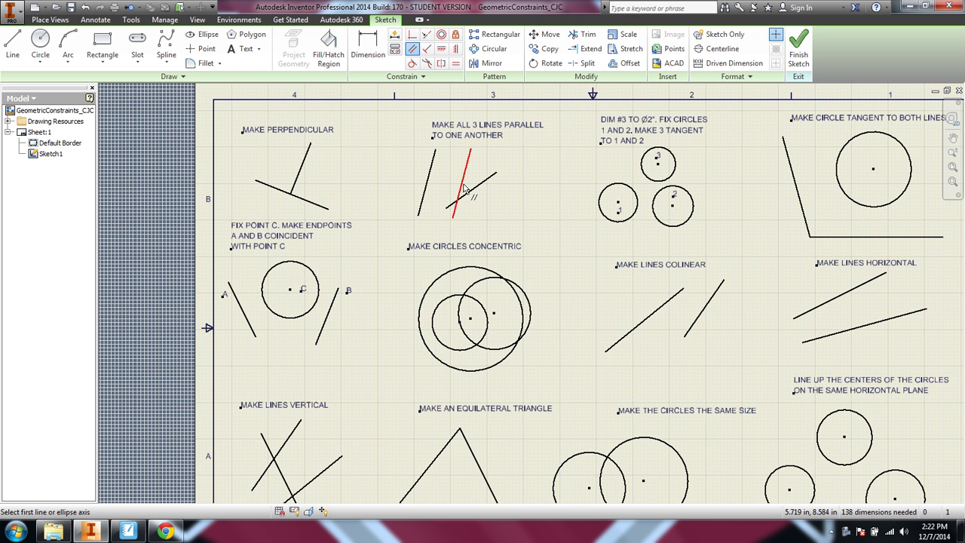
pyautogui.click(464, 189)
pyautogui.click(485, 182)
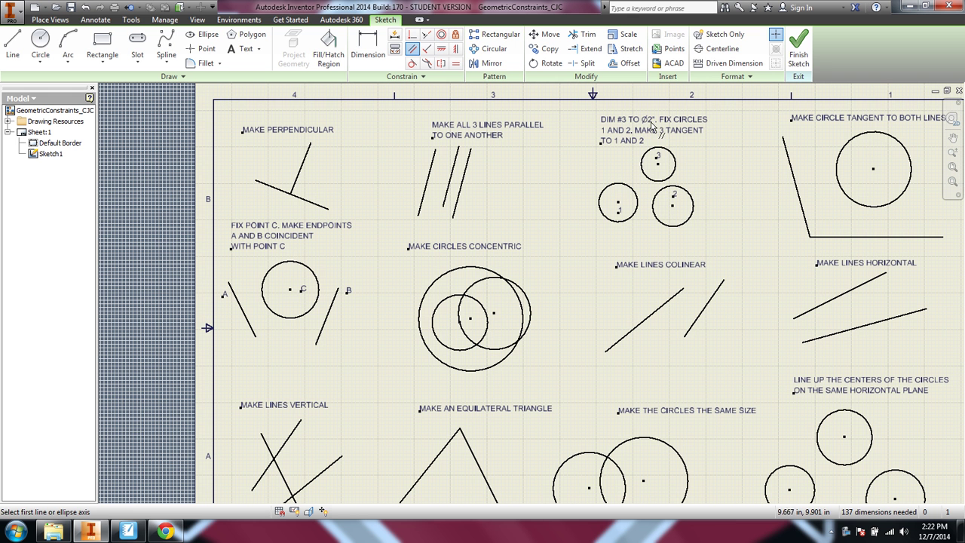
# - Dimension circle 3 to a diameter of 2 in
pyautogui.click(365, 55)
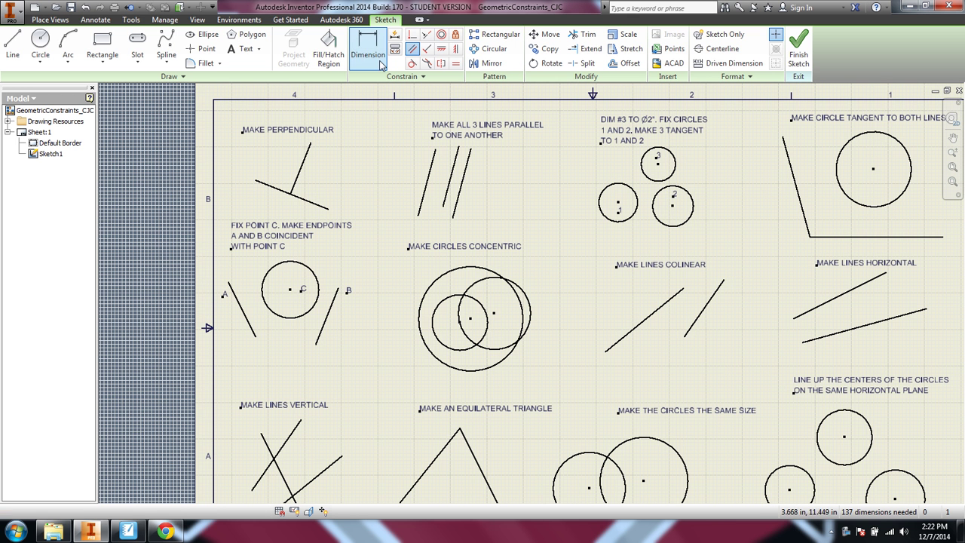
pyautogui.click(677, 163)
pyautogui.click(712, 153)
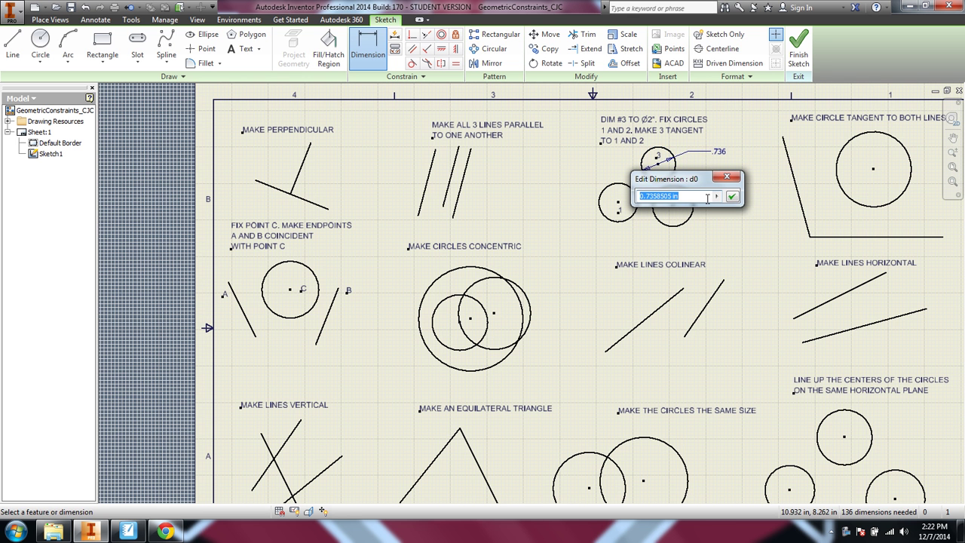
pyautogui.write('2')
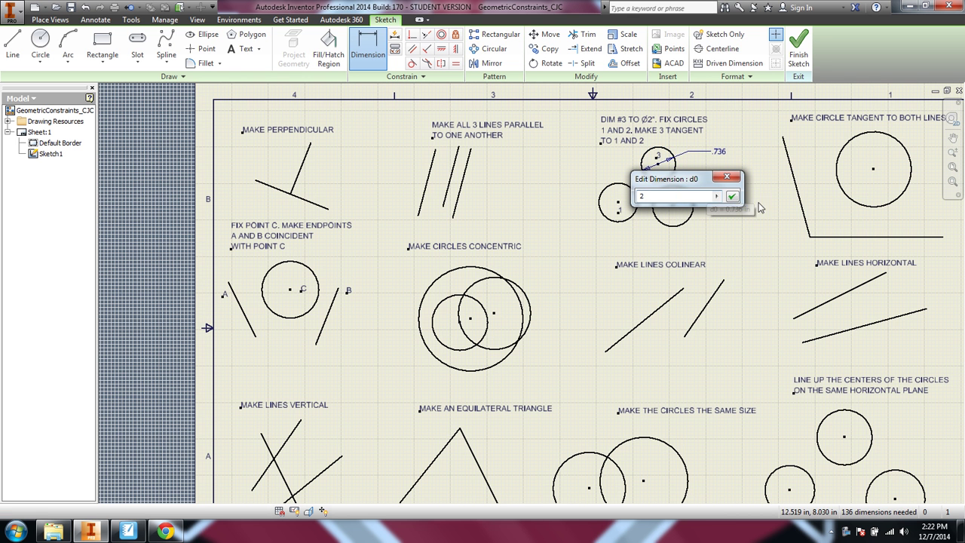
pyautogui.click(732, 196)
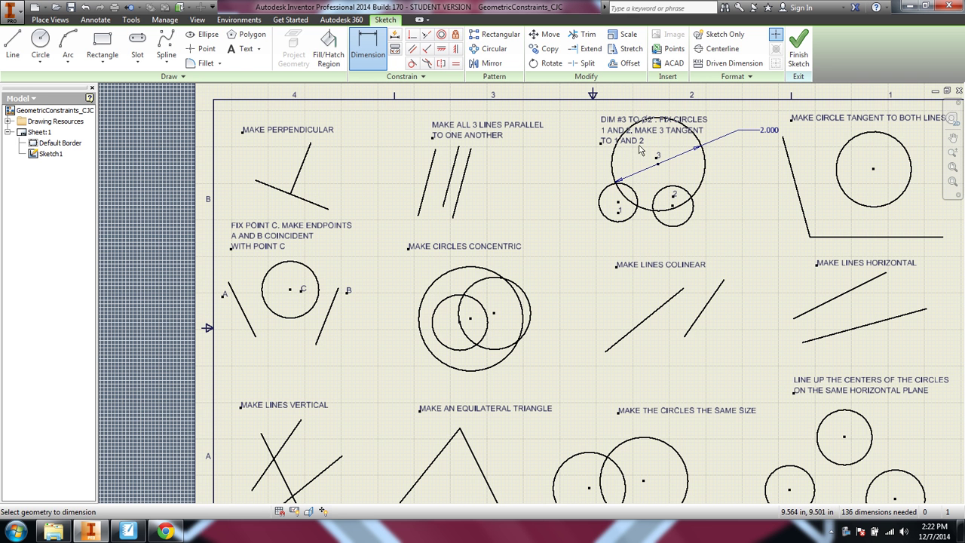
# - Fix circles 1 and 2 in place
pyautogui.click(455, 34)
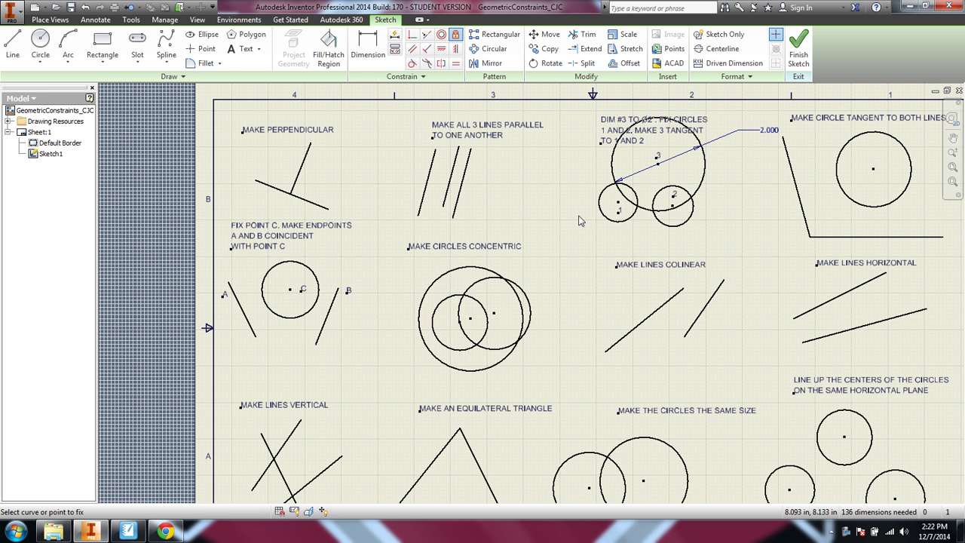
pyautogui.click(608, 218)
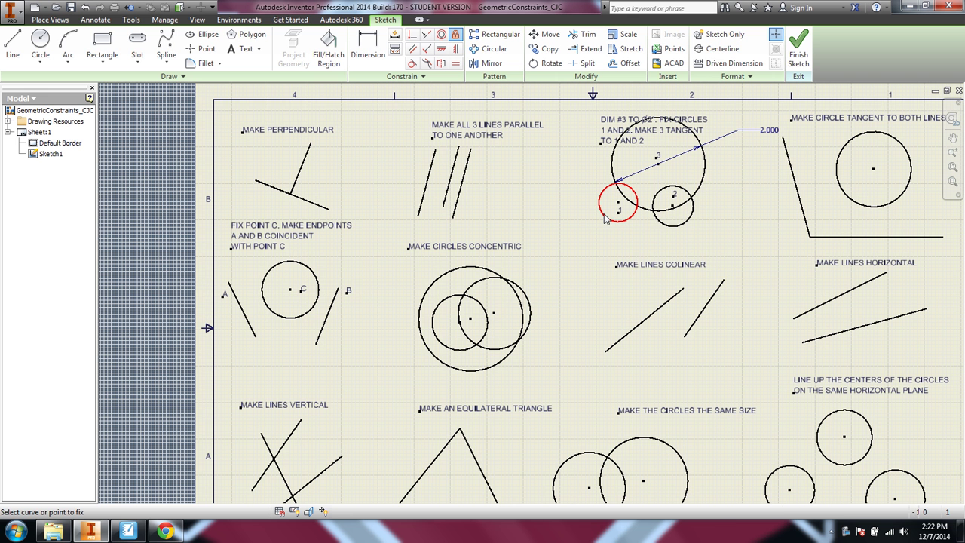
pyautogui.click(666, 229)
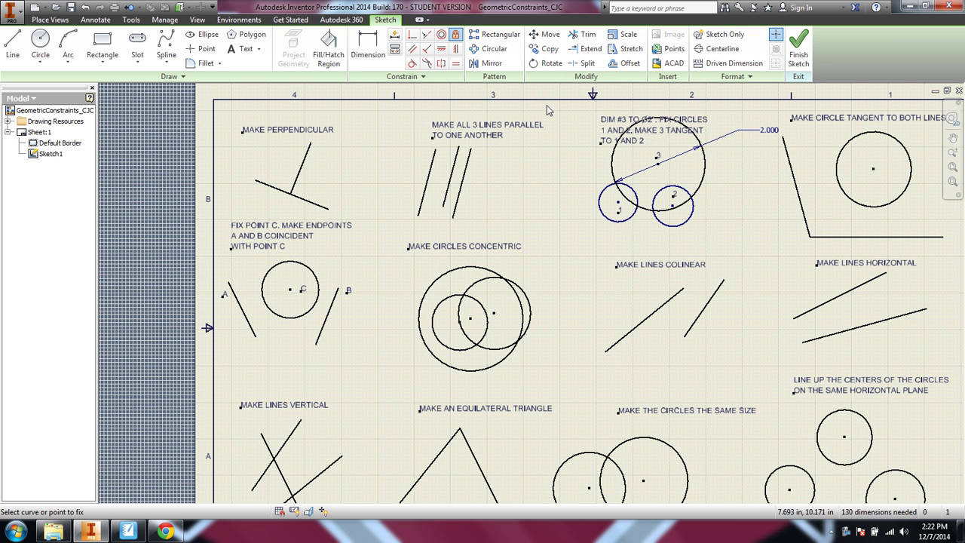
# - Make circle 3 tangent to circle 1 and to circle 2
pyautogui.click(413, 67)
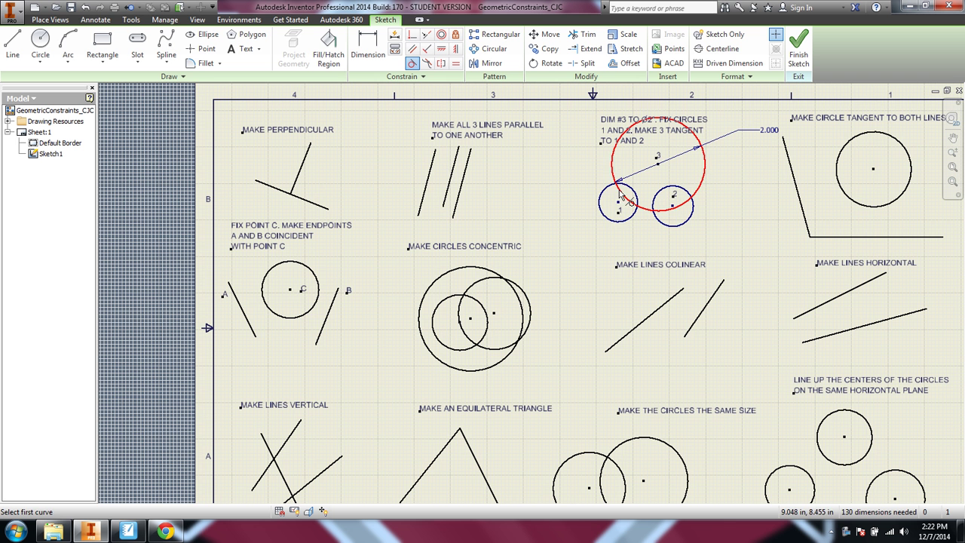
pyautogui.click(615, 186)
pyautogui.click(608, 193)
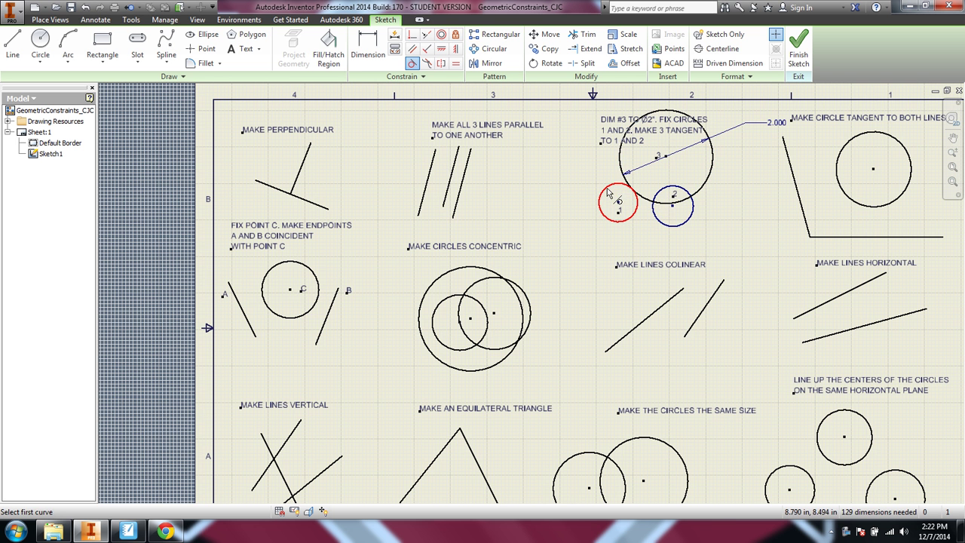
pyautogui.click(653, 207)
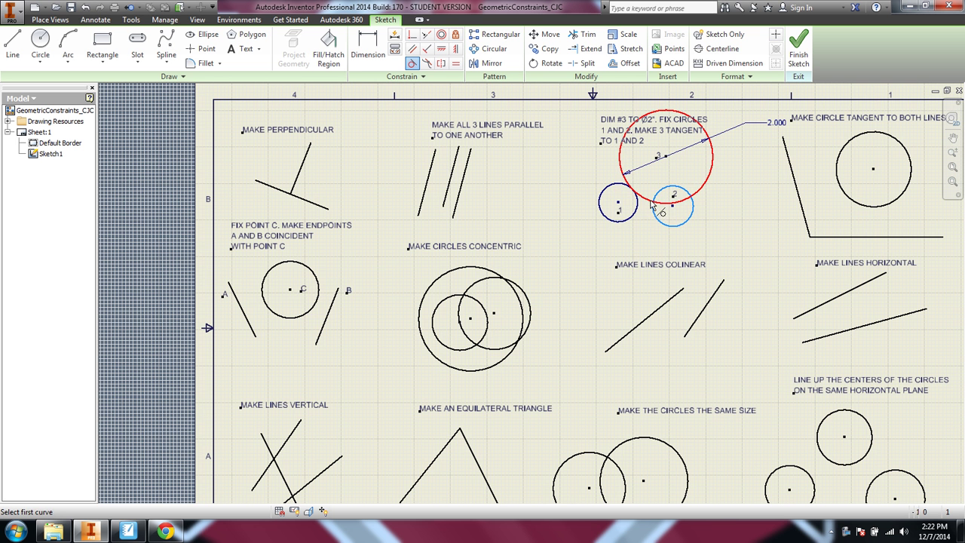
pyautogui.click(654, 201)
# - Constrain the circle in MAKE CIRCLE TANGENT TO BOTH LINES tangent to the slanted and bottom lines
pyautogui.scroll(3, 682, 253)
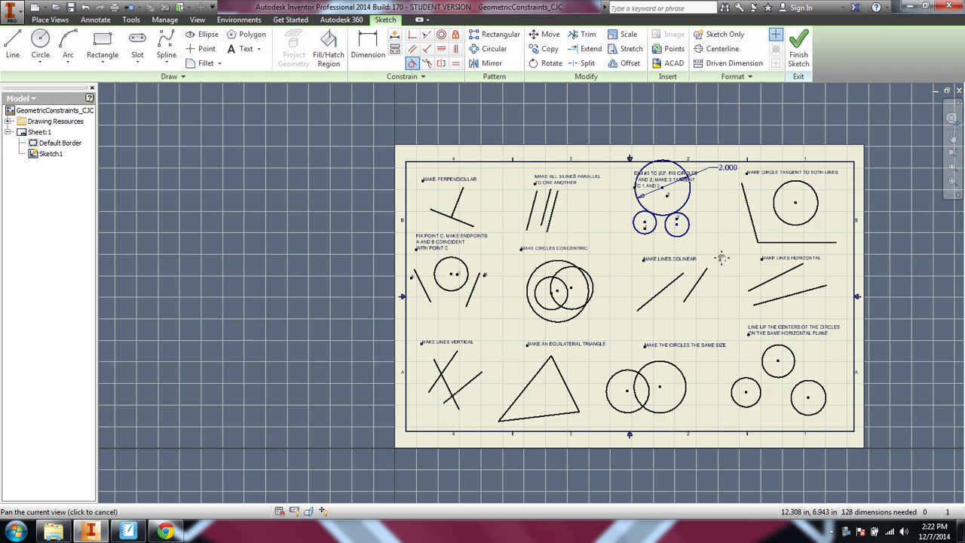
pyautogui.scroll(-4, 571, 241)
pyautogui.moveTo(634, 96); pyautogui.dragTo(620, 200, button='middle')
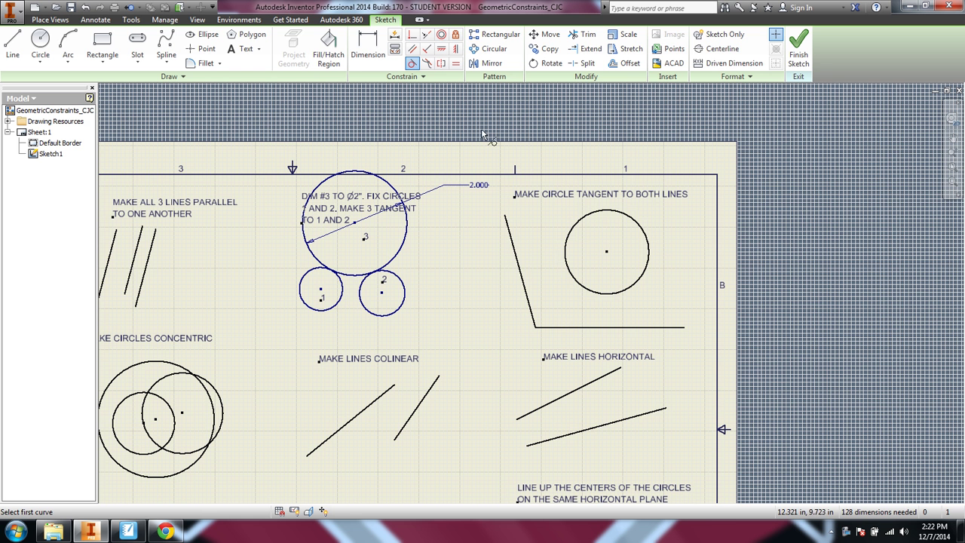
pyautogui.click(570, 242)
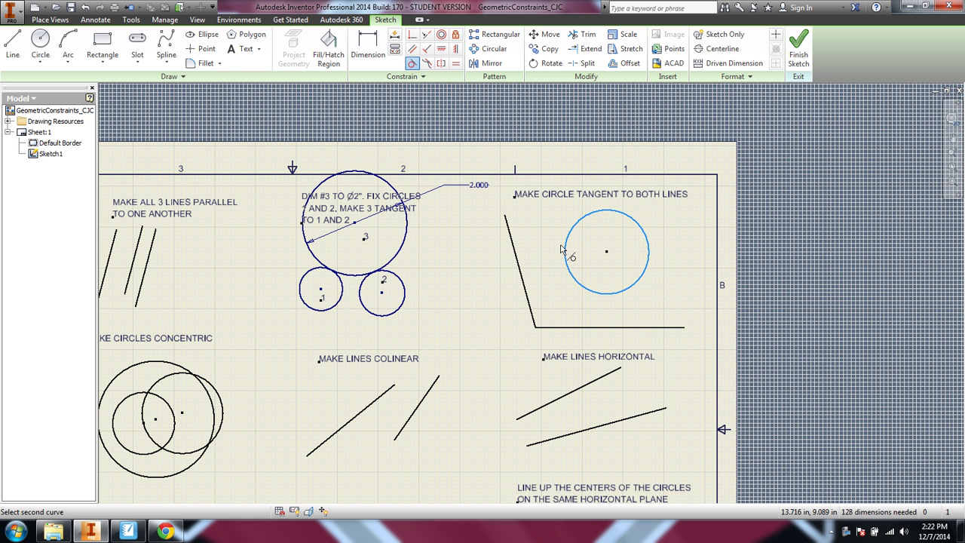
pyautogui.click(523, 275)
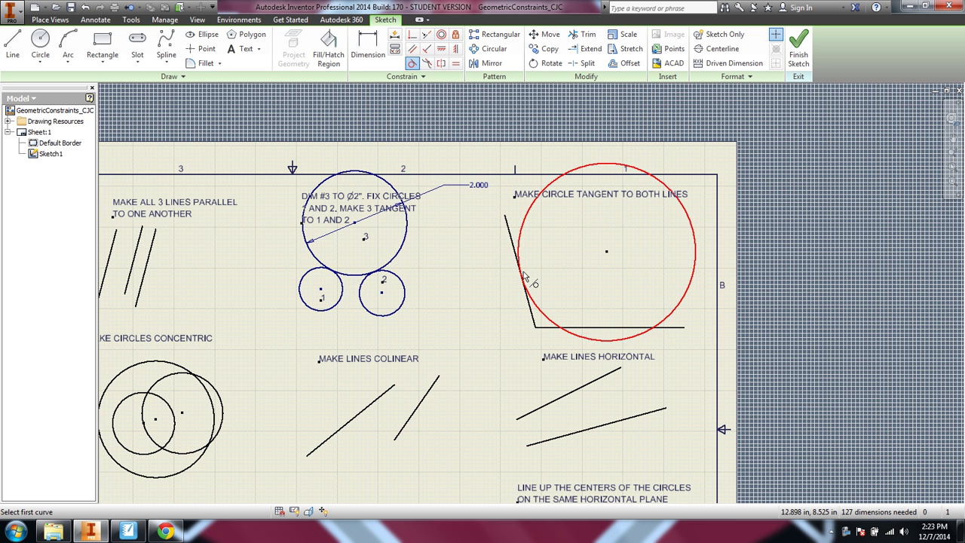
pyautogui.click(552, 323)
pyautogui.click(549, 328)
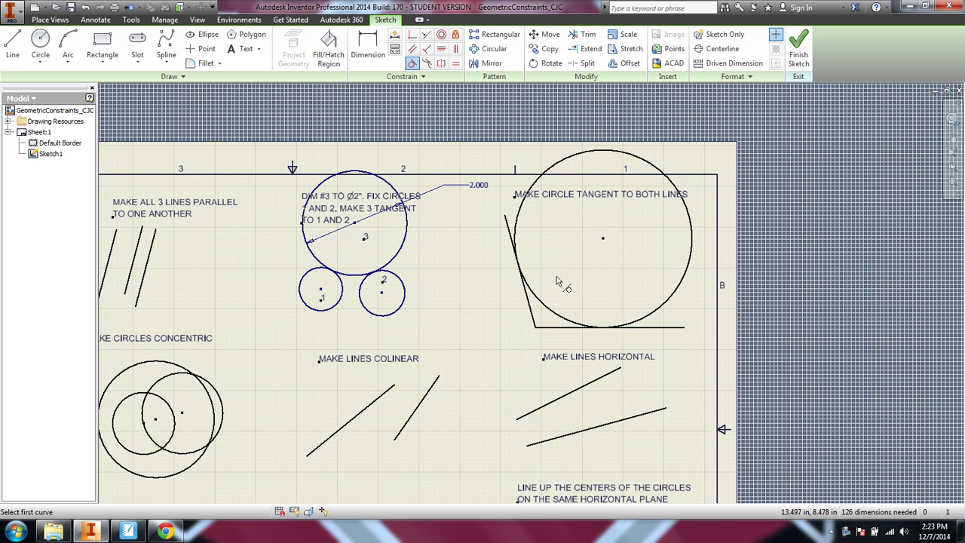
pyautogui.scroll(-2, 559, 285)
pyautogui.moveTo(448, 298); pyautogui.dragTo(551, 117, button='middle')
pyautogui.scroll(4, 302, 203)
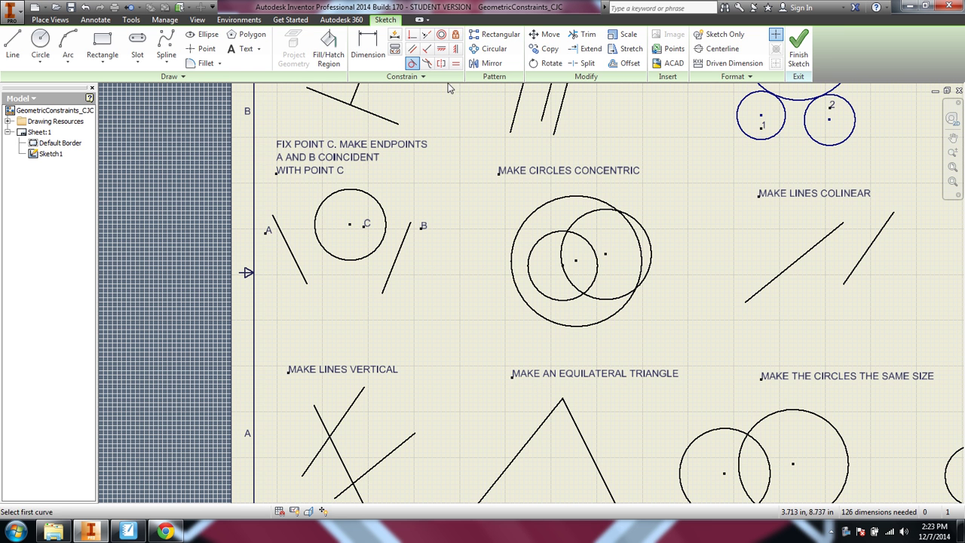
# - Fix point C at the circle centre
pyautogui.click(456, 35)
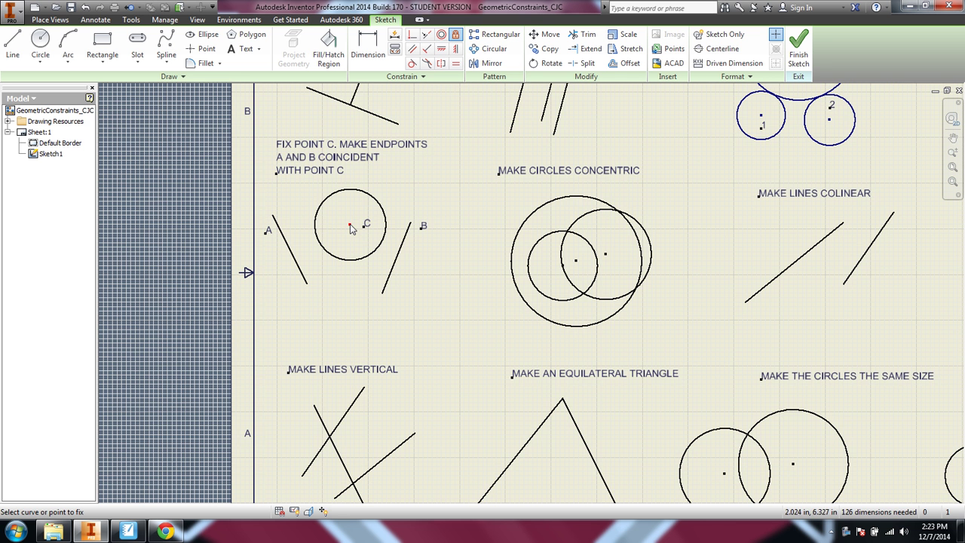
pyautogui.click(350, 226)
pyautogui.scroll(-3, 362, 253)
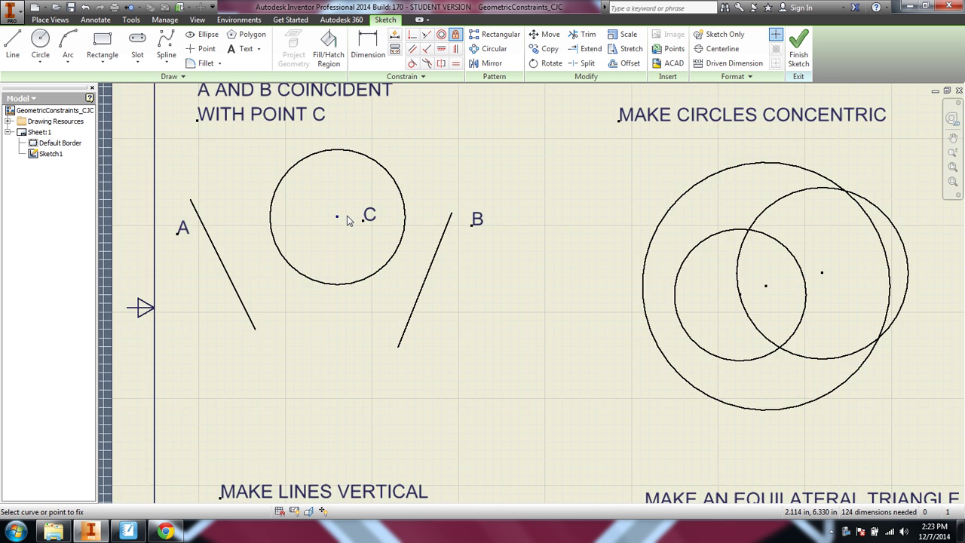
pyautogui.scroll(2, 348, 220)
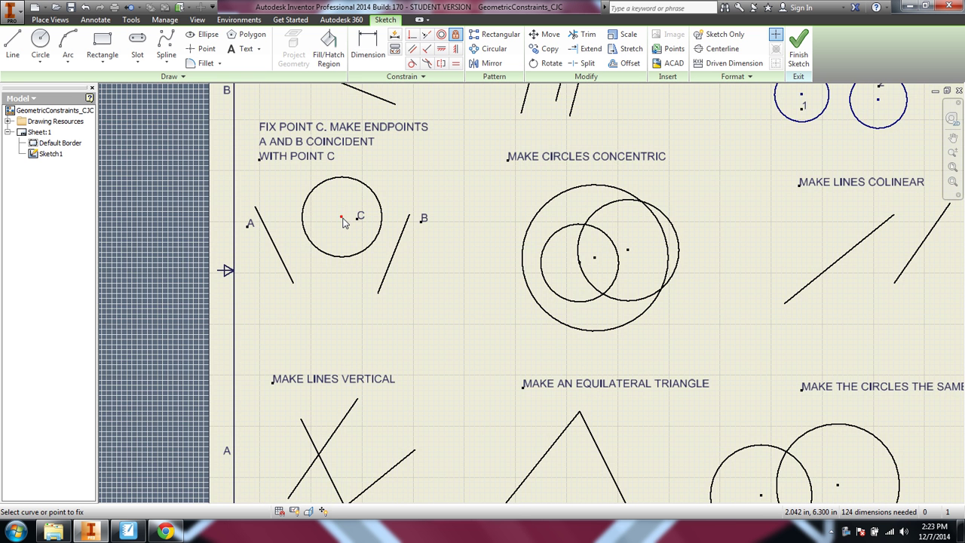
pyautogui.scroll(3, 344, 224)
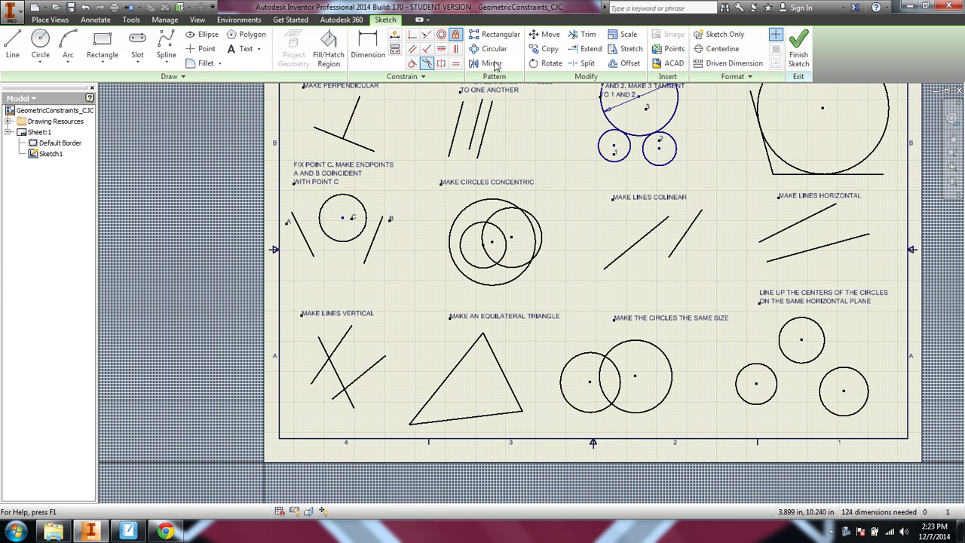
# - Make the endpoints of lines A and B coincident with point C
pyautogui.click(412, 36)
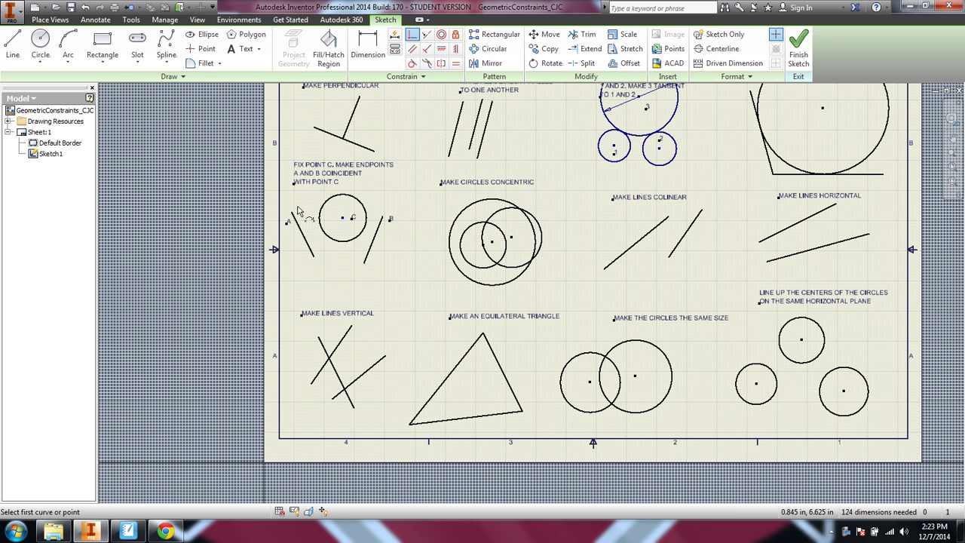
pyautogui.click(293, 215)
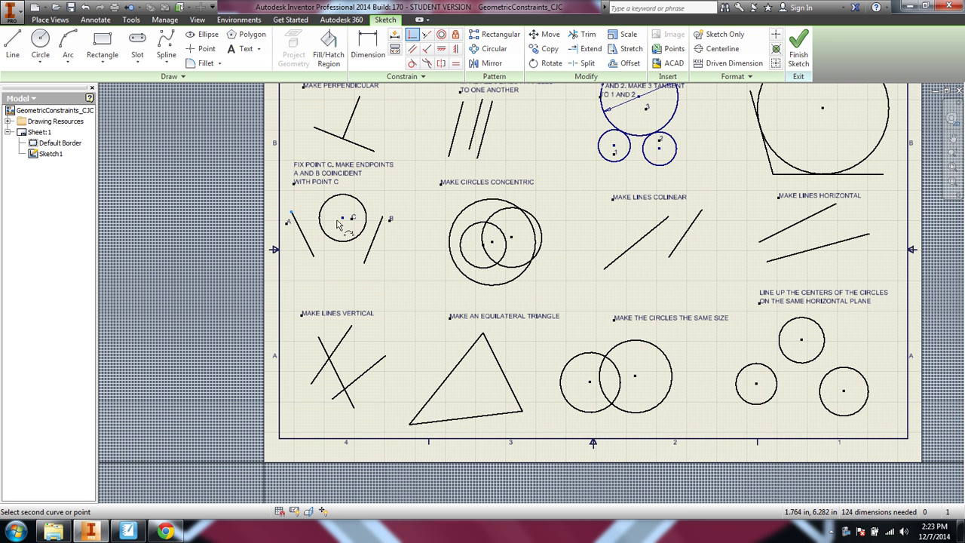
pyautogui.click(343, 218)
pyautogui.click(391, 219)
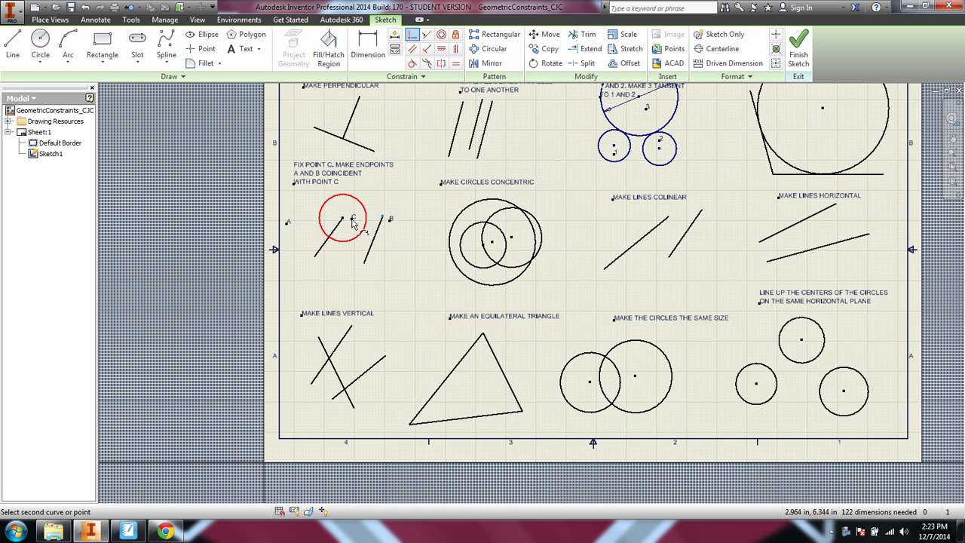
pyautogui.click(343, 218)
pyautogui.scroll(3, 448, 208)
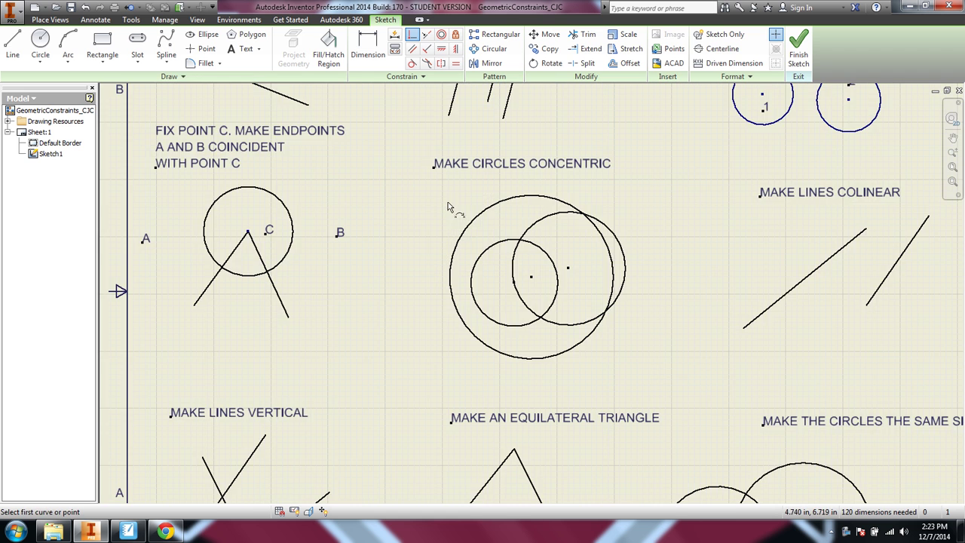
pyautogui.scroll(-2, 418, 160)
pyautogui.scroll(-1, 443, 184)
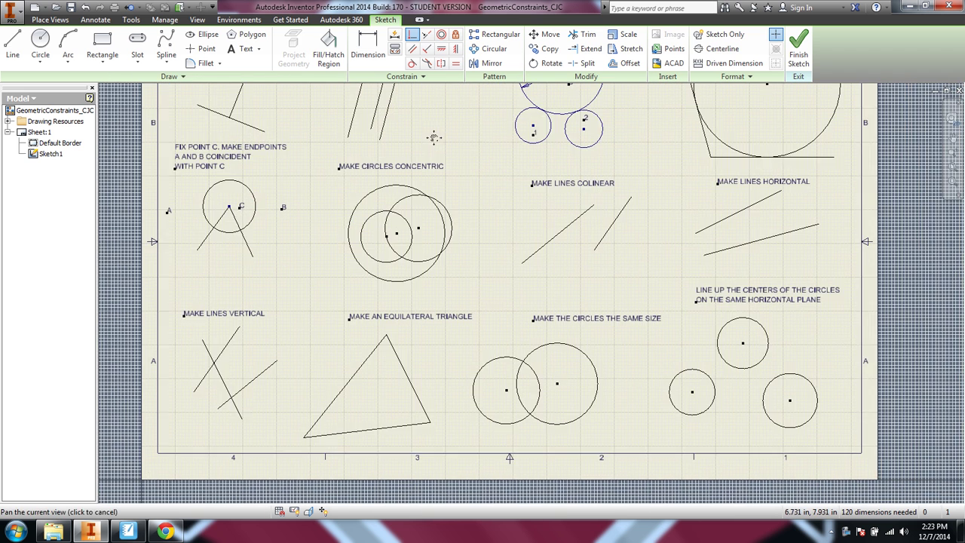
# - Make the large, right, small and middle circles concentric with Constrain > Concentric
pyautogui.scroll(3, 443, 183)
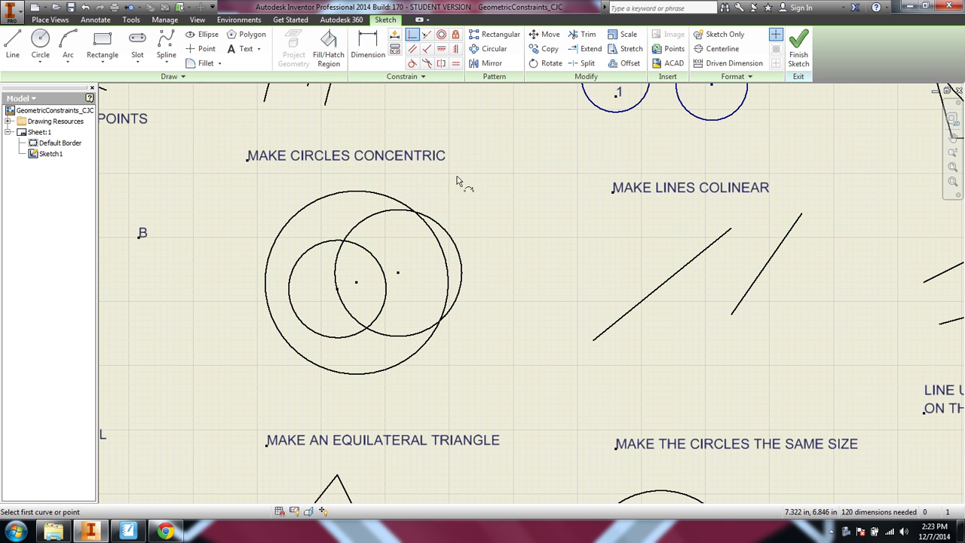
pyautogui.click(441, 34)
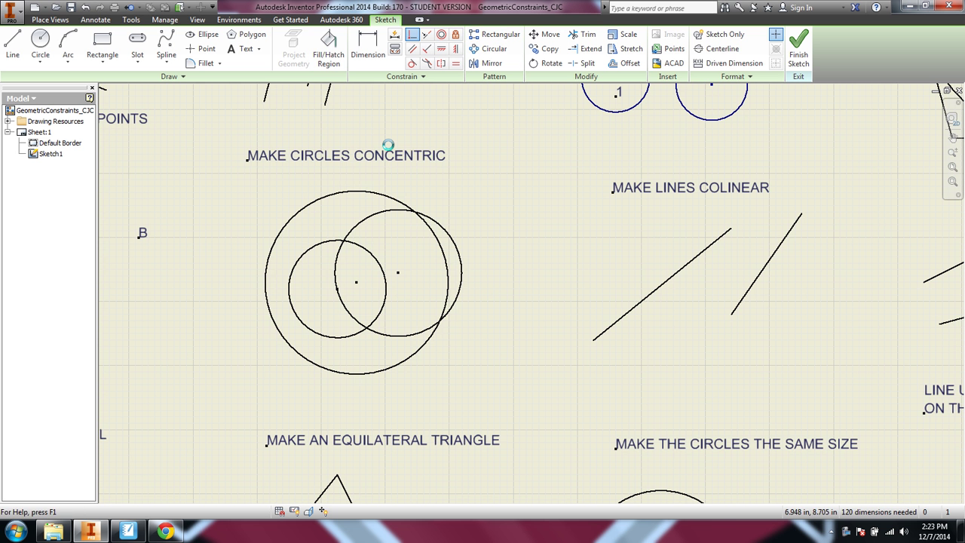
pyautogui.click(368, 209)
pyautogui.click(370, 214)
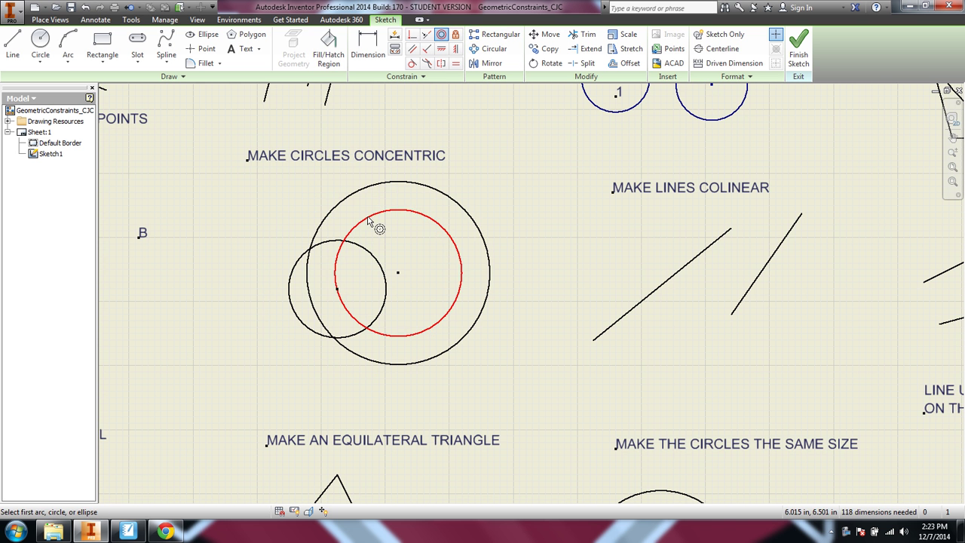
pyautogui.click(332, 245)
pyautogui.click(349, 236)
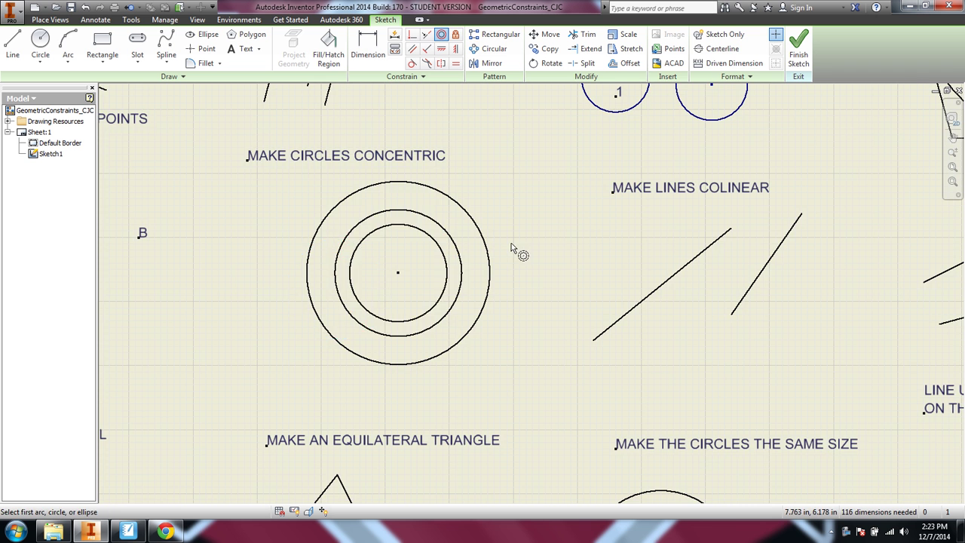
pyautogui.scroll(-3, 528, 241)
pyautogui.moveTo(533, 238)
pyautogui.mouseDown(button='middle')
pyautogui.moveTo(452, 249)
pyautogui.moveTo(485, 267)
pyautogui.mouseUp(button='middle')
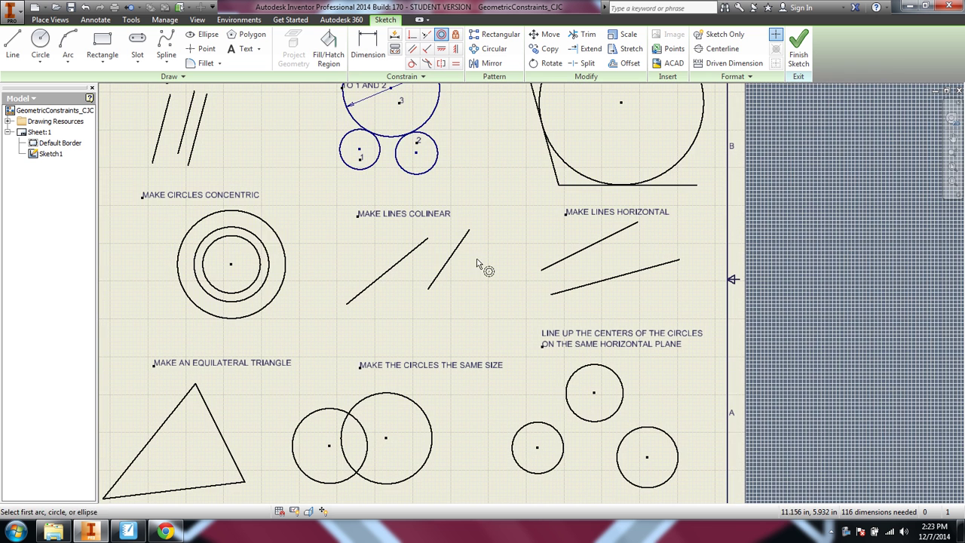
# - Make the two lines of the MAKE LINES COLINEAR exercise collinear
pyautogui.click(426, 34)
pyautogui.click(391, 276)
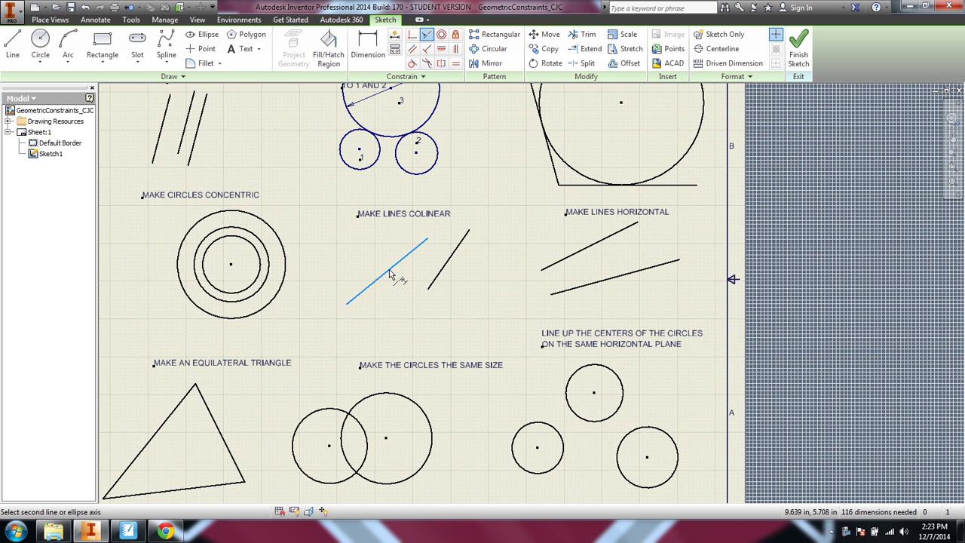
pyautogui.click(440, 276)
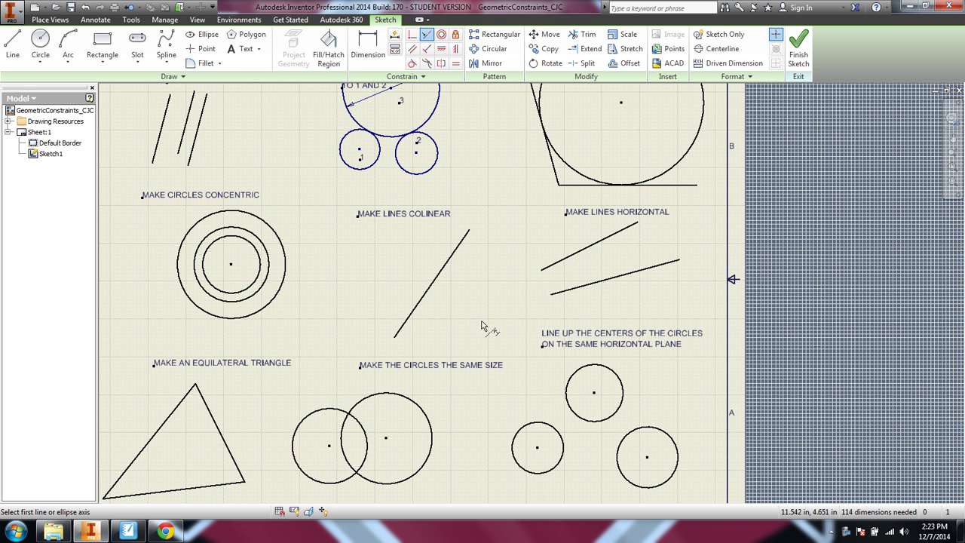
# - Constrain the upper and lower sloped lines to be horizontal
pyautogui.click(443, 50)
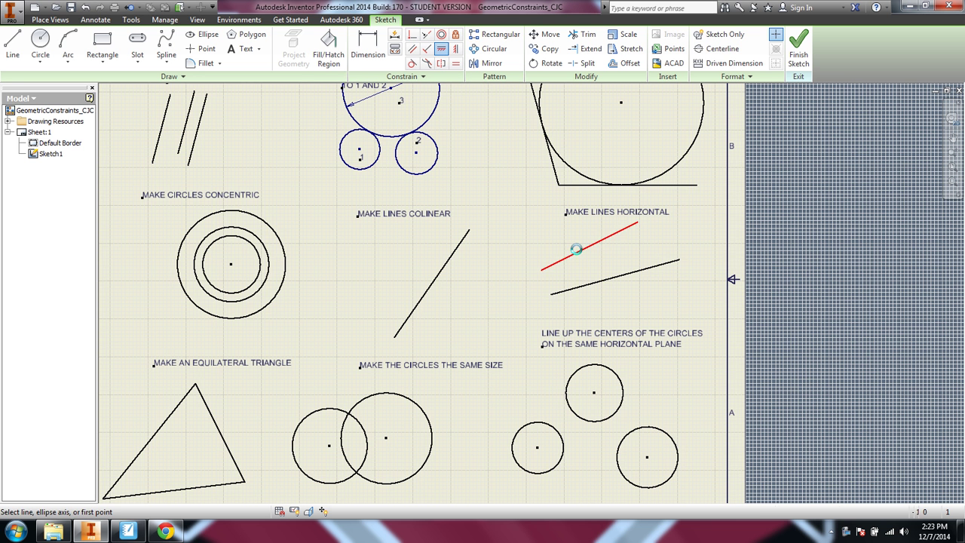
pyautogui.click(578, 251)
pyautogui.click(601, 279)
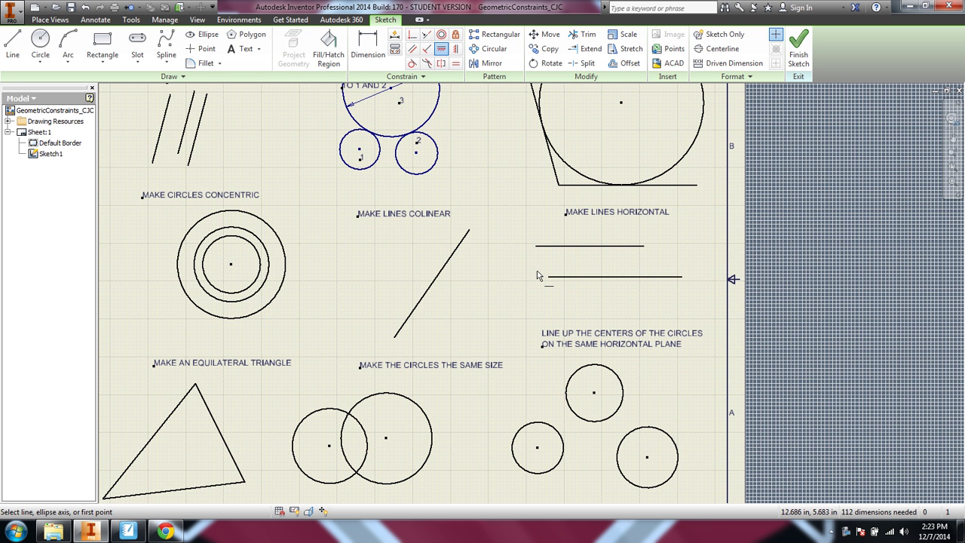
# - Apply the Vertical constraint to the crossing line and the diagonal lines in the vertical exercise
pyautogui.scroll(-3, 351, 253)
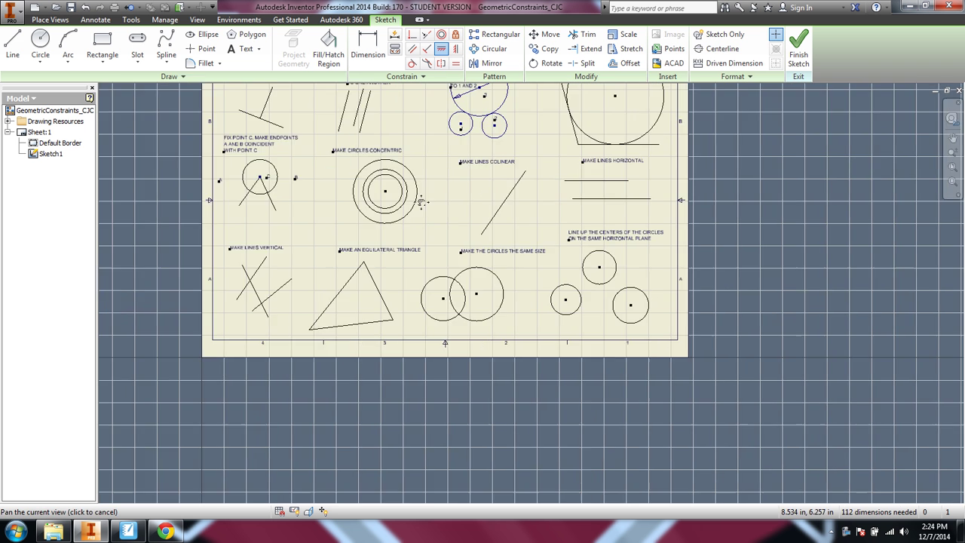
pyautogui.scroll(5, 308, 271)
pyautogui.moveTo(316, 247); pyautogui.dragTo(393, 222, button='middle')
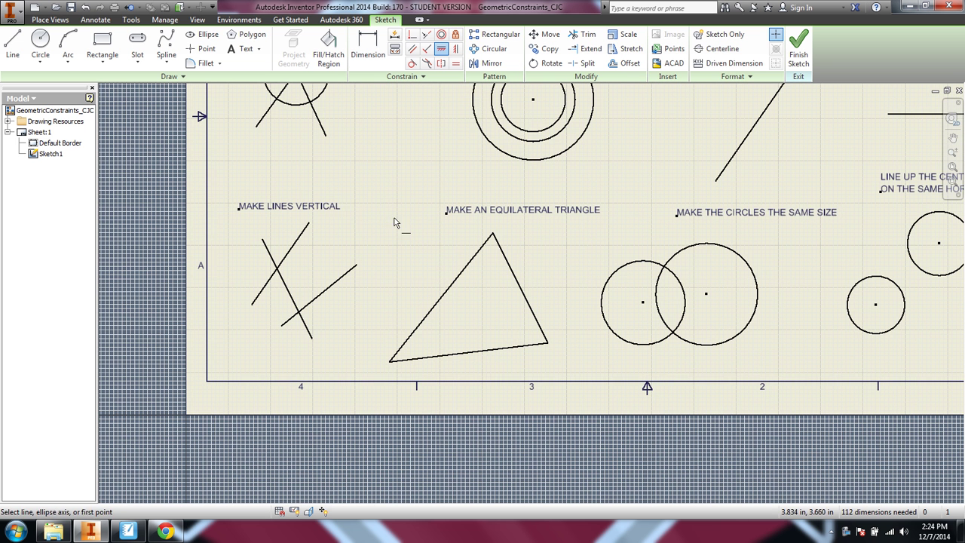
pyautogui.click(456, 49)
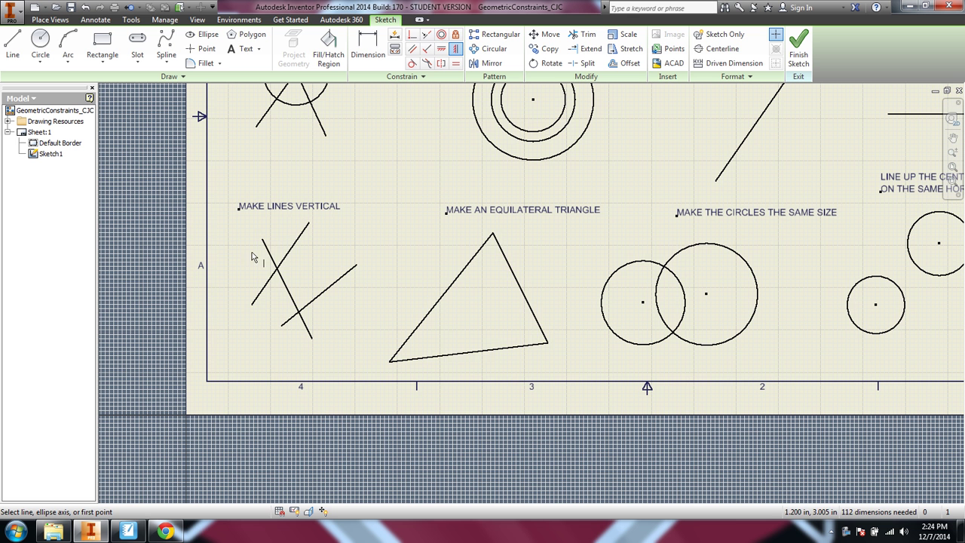
pyautogui.click(275, 257)
pyautogui.click(272, 277)
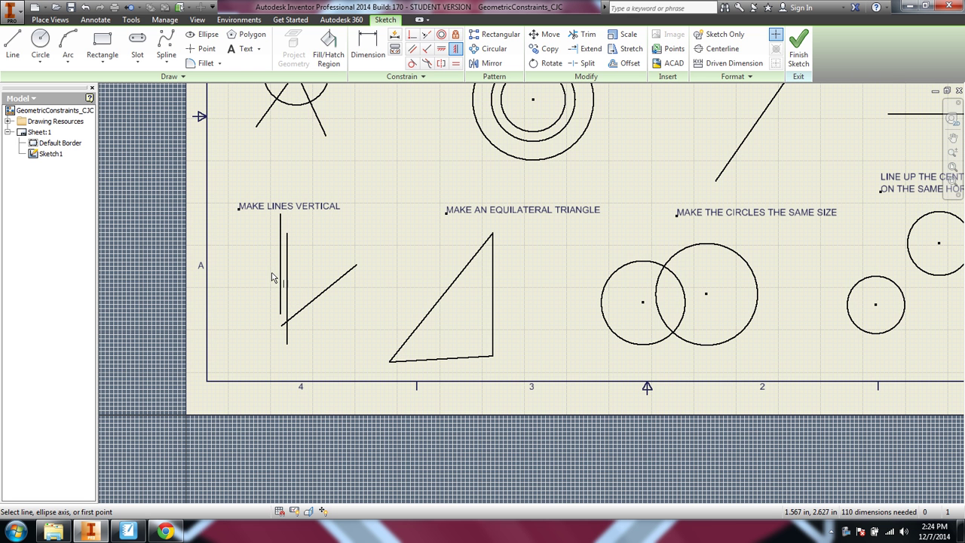
pyautogui.click(320, 295)
pyautogui.click(334, 292)
pyautogui.click(335, 290)
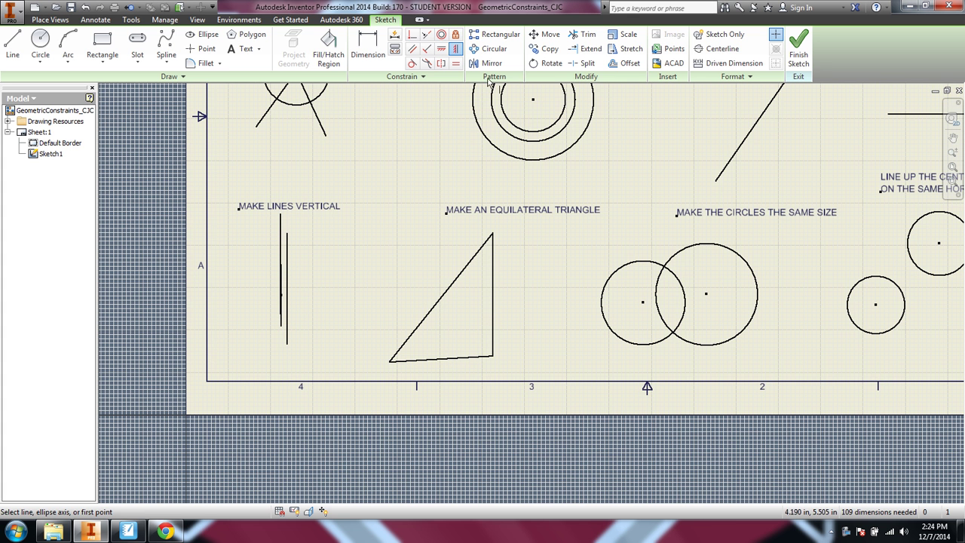
# - Undo the stray vertical result and reapply Vertical to the remaining diagonal line
pyautogui.click(85, 7)
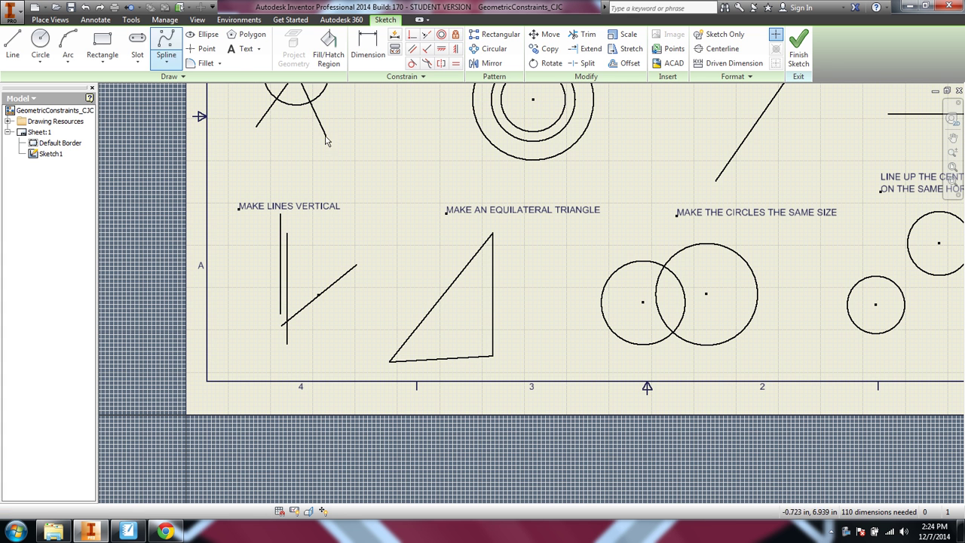
pyautogui.press('Escape')
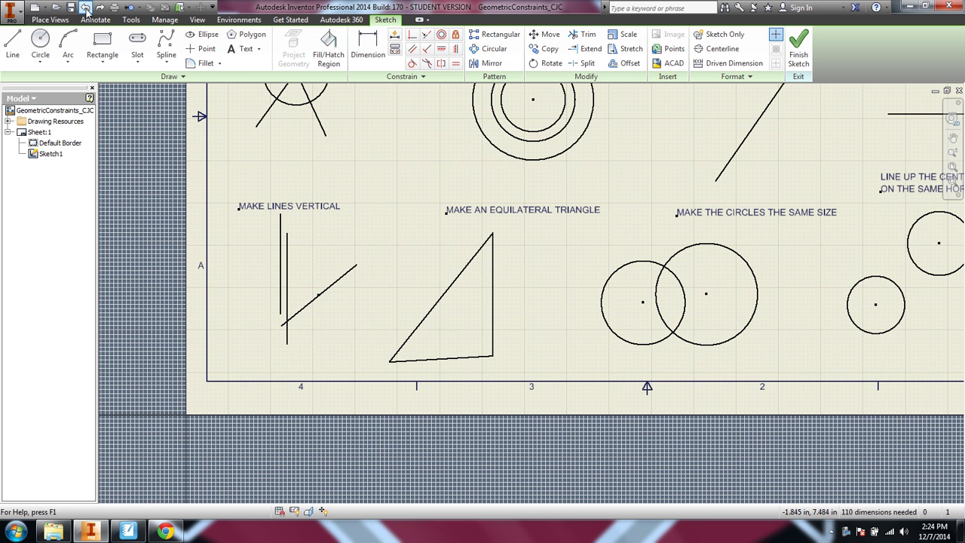
pyautogui.click(455, 48)
pyautogui.click(336, 287)
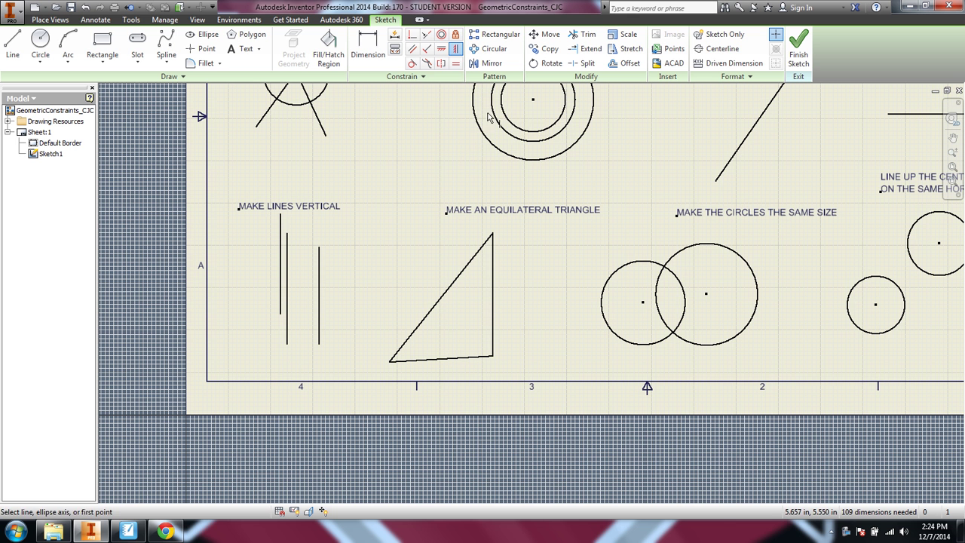
# - Make the triangle's slanted and bottom sides equal to its vertical side
pyautogui.click(457, 65)
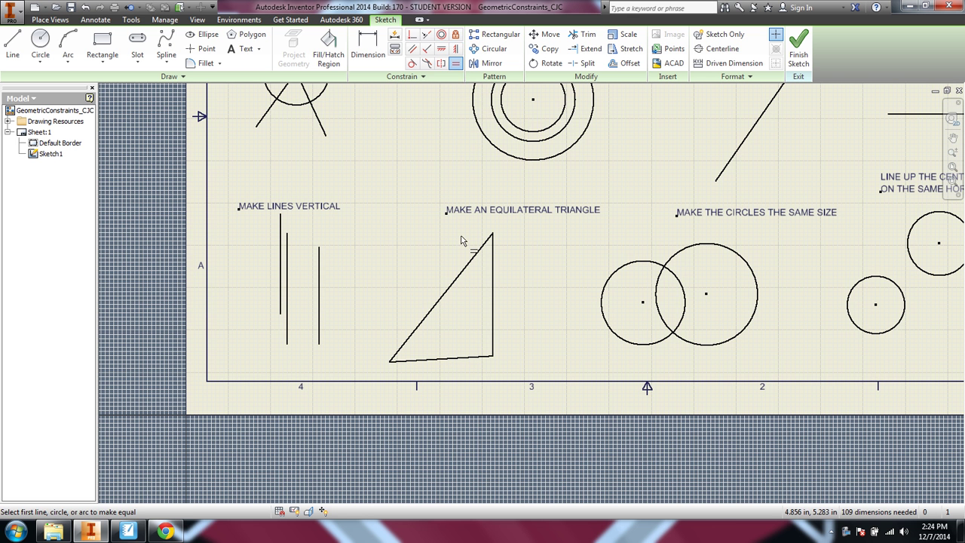
pyautogui.click(445, 293)
pyautogui.click(493, 296)
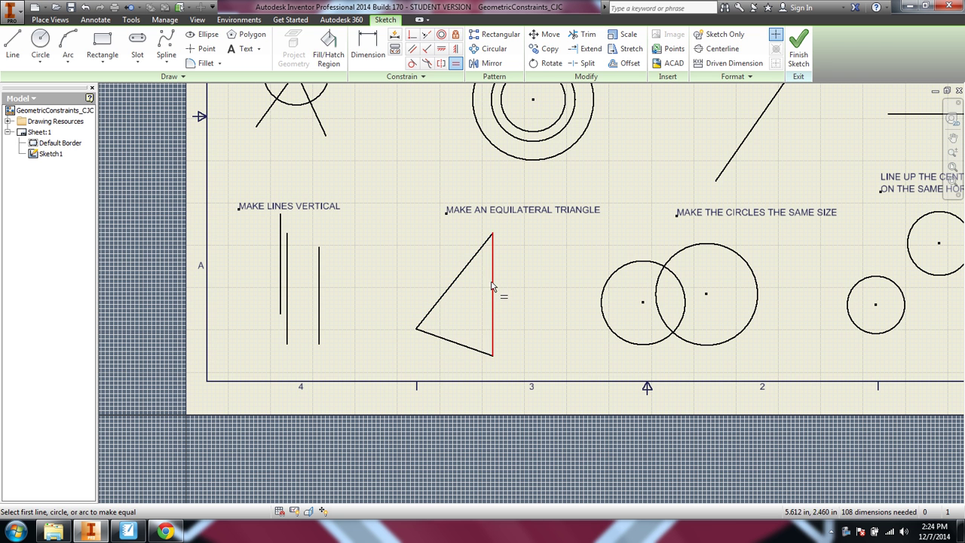
pyautogui.click(444, 339)
pyautogui.click(493, 328)
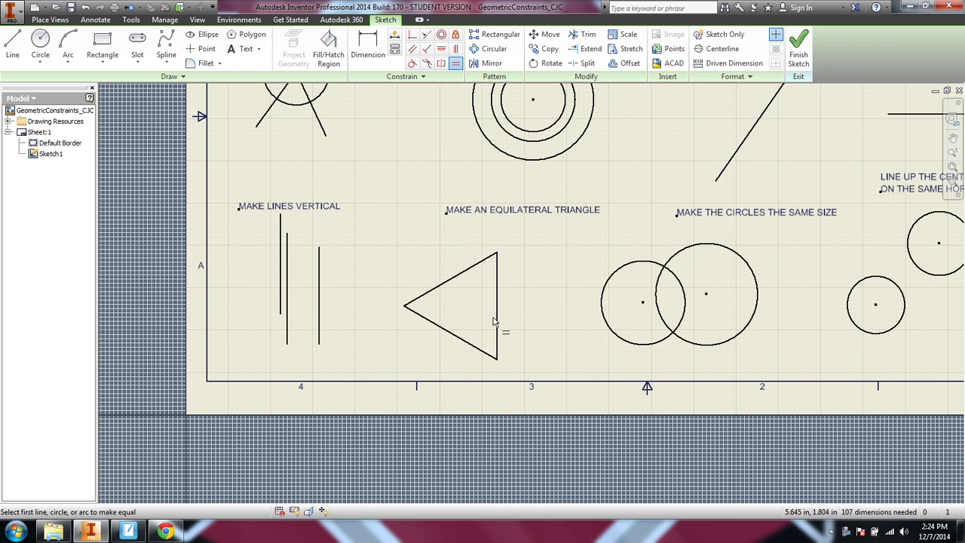
# - Make the smaller left circle equal in size to the right circle
pyautogui.scroll(4, 377, 124)
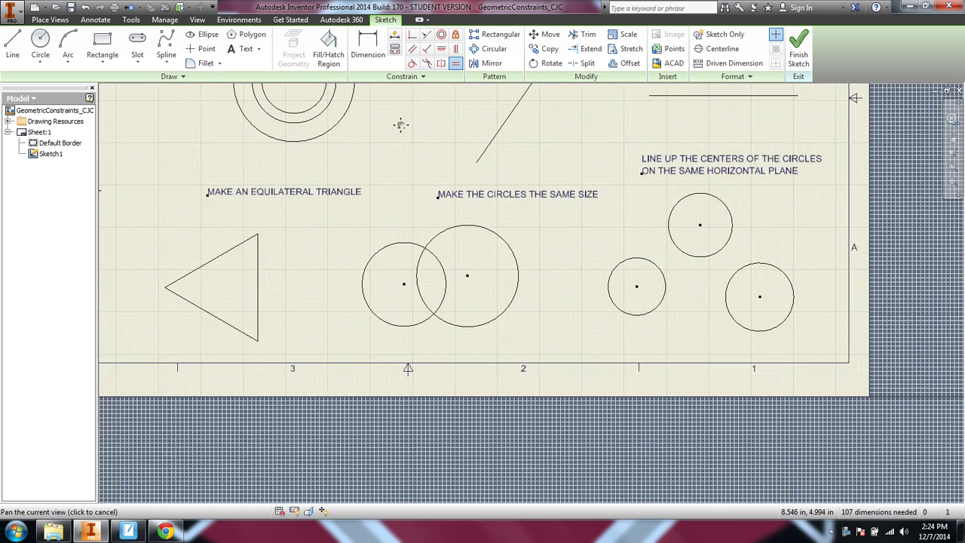
pyautogui.scroll(-3, 359, 126)
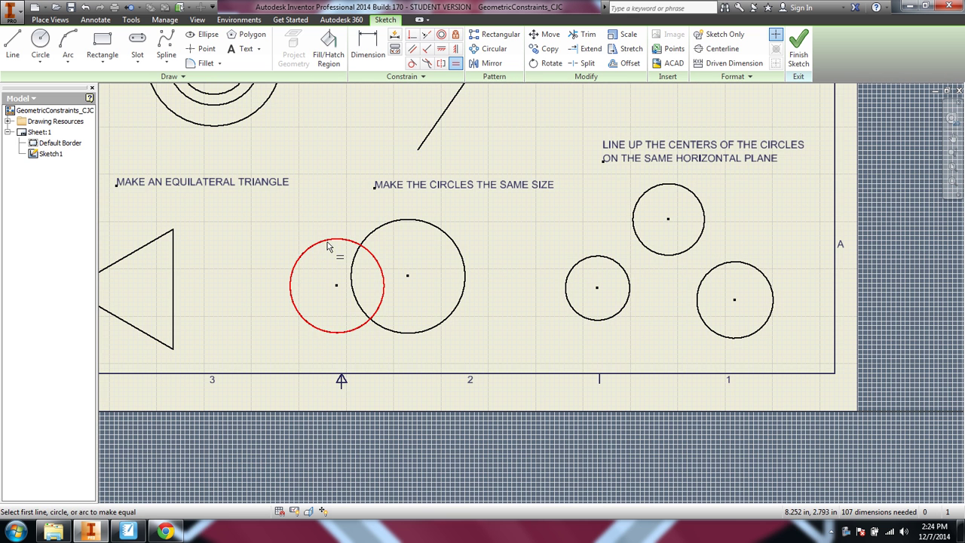
pyautogui.click(328, 246)
pyautogui.click(394, 219)
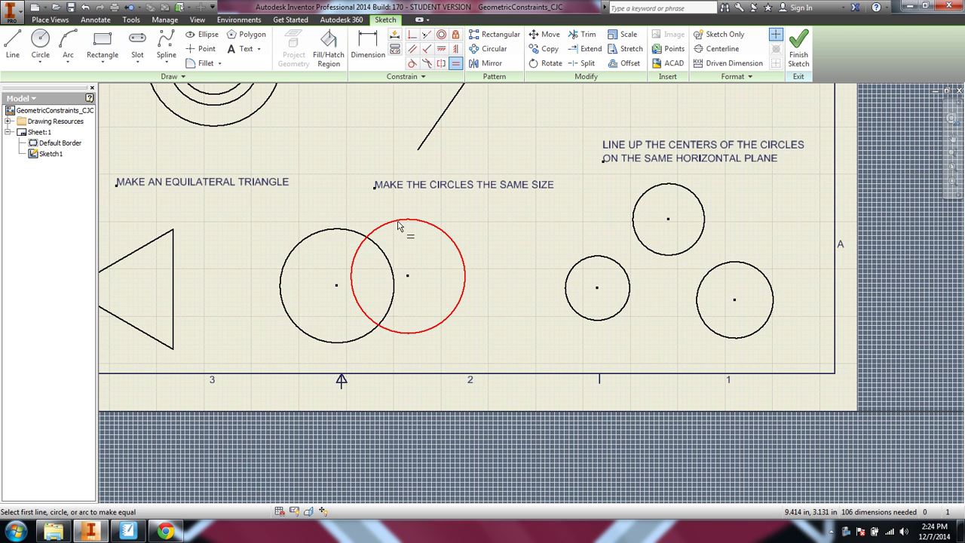
pyautogui.moveTo(674, 177); pyautogui.dragTo(459, 176, button='middle')
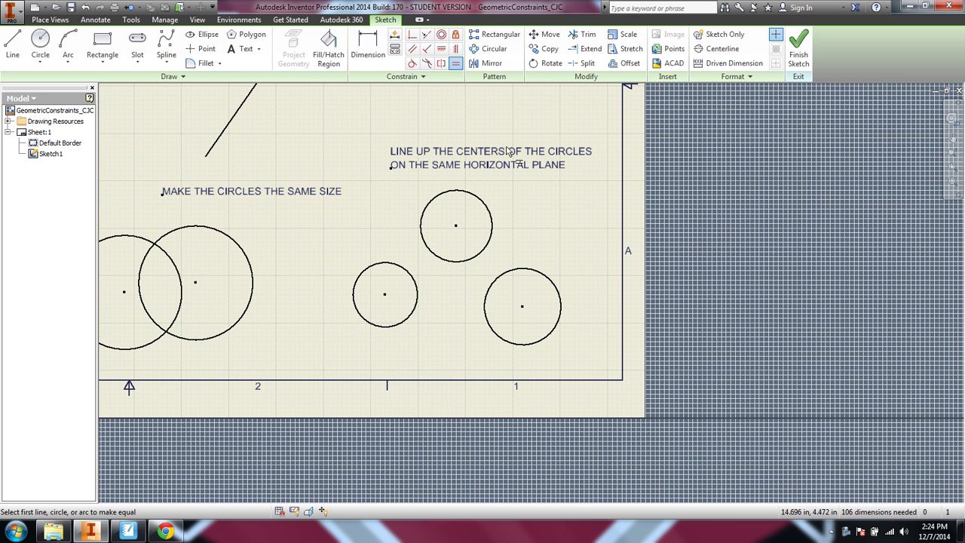
# - Horizontally align the small, upper and lower circle centres in a first attempt
pyautogui.click(441, 49)
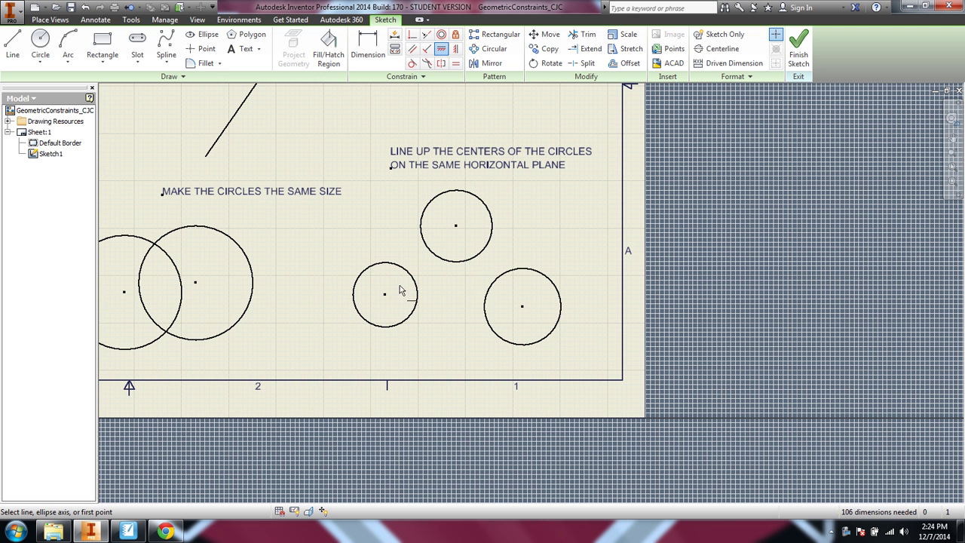
pyautogui.click(385, 294)
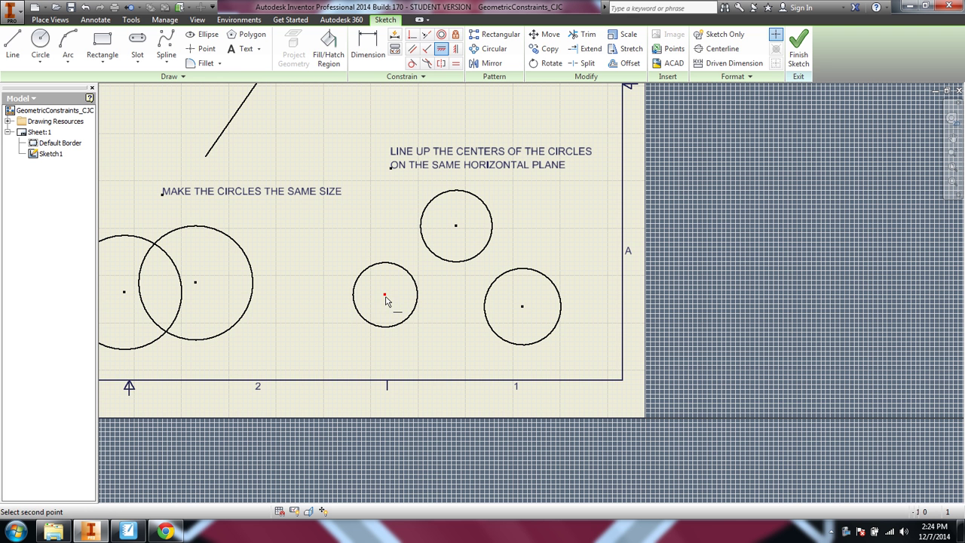
pyautogui.click(456, 229)
pyautogui.click(456, 228)
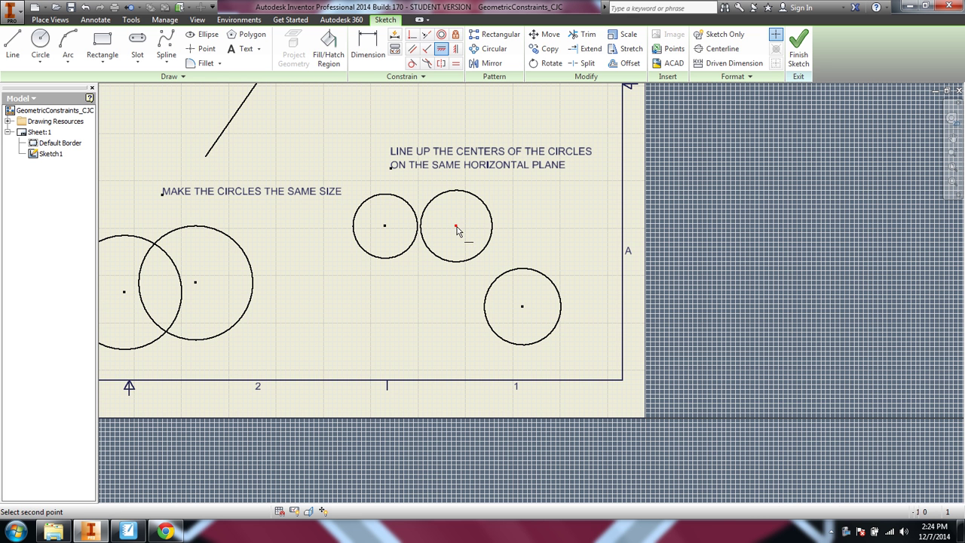
pyautogui.click(520, 307)
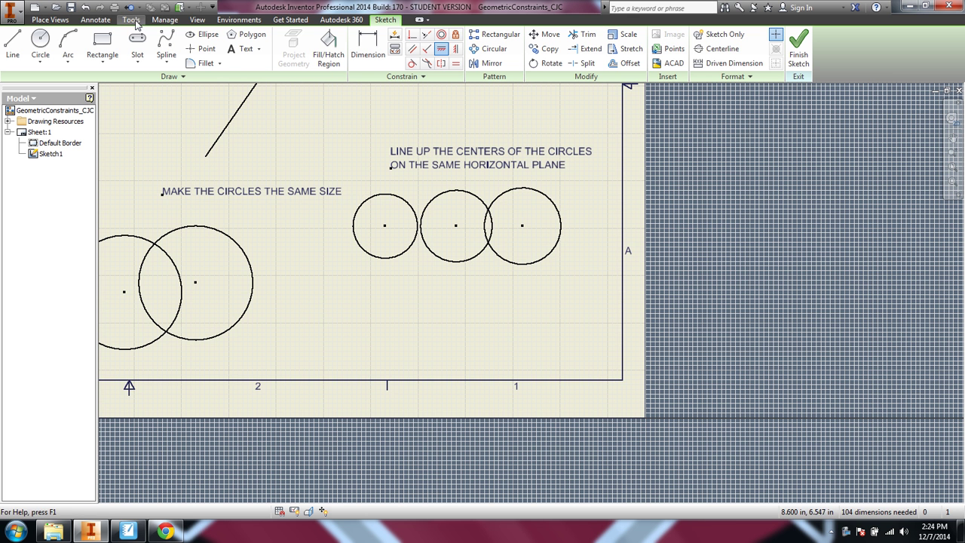
# - Undo the last three constraints and redo the equal-circles constraint
pyautogui.click(86, 7)
pyautogui.click(86, 8)
pyautogui.click(86, 8)
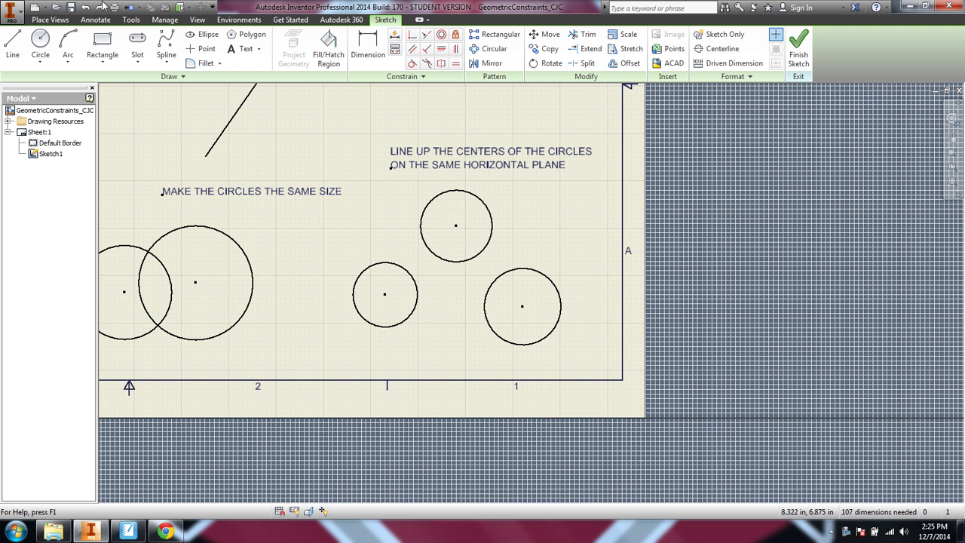
pyautogui.click(101, 8)
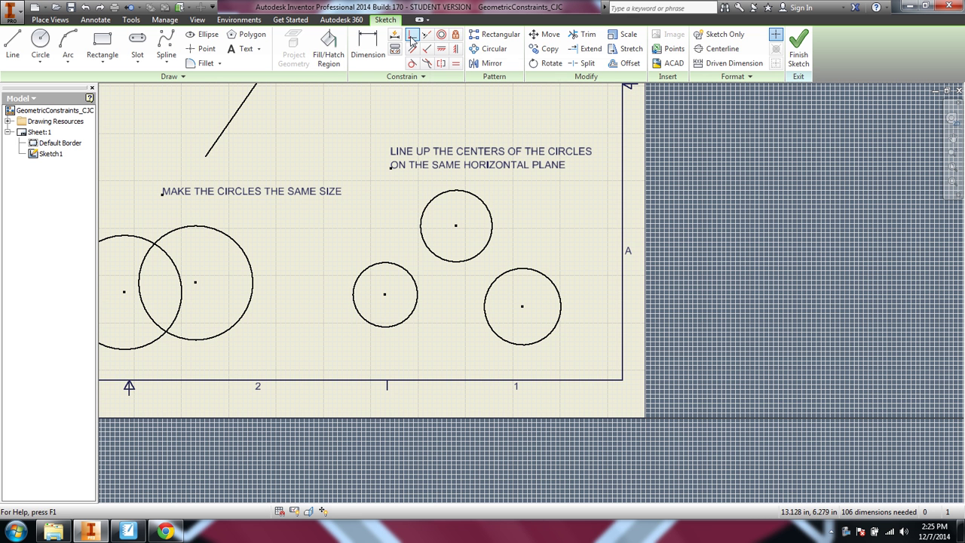
# - Align the upper circle's centre with the small circle's and the right circle's with the middle one's
pyautogui.click(441, 48)
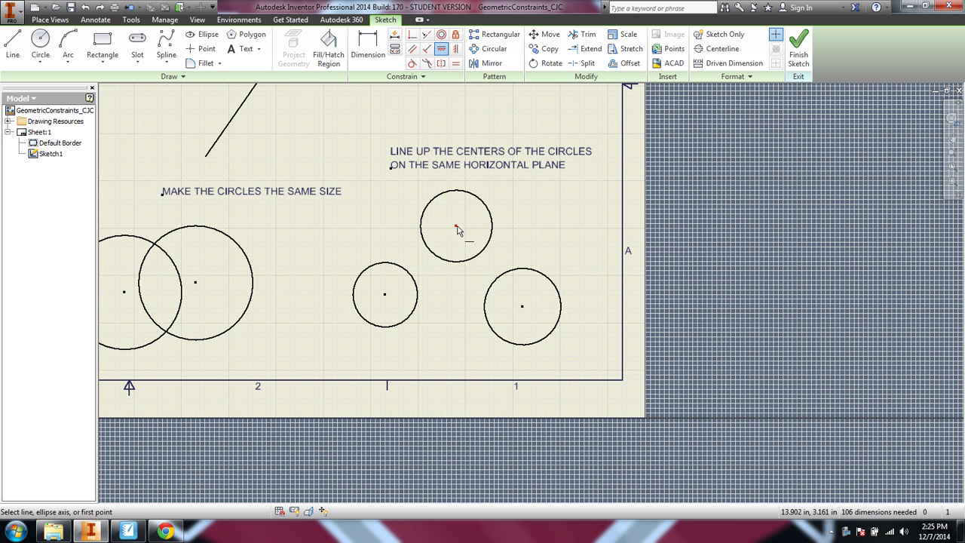
pyautogui.click(456, 227)
pyautogui.click(386, 298)
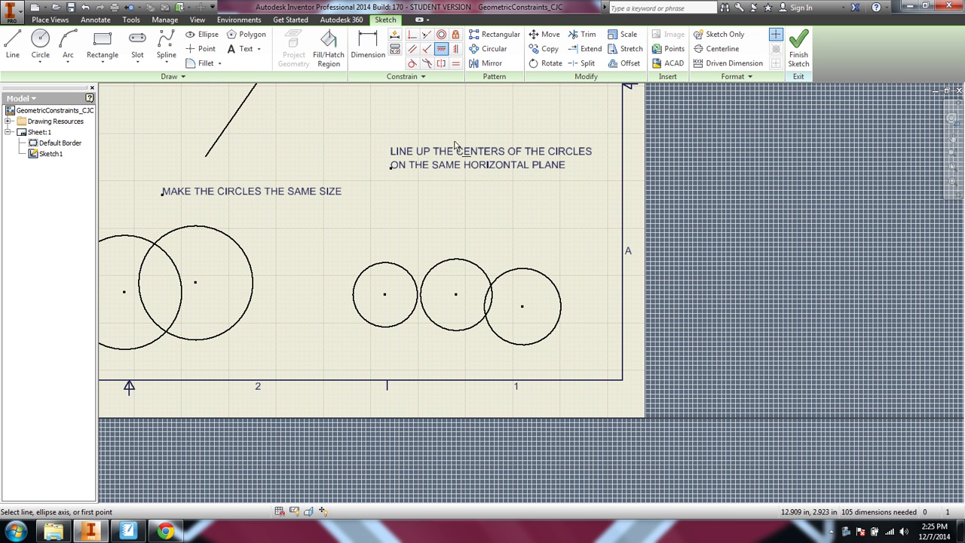
pyautogui.click(521, 307)
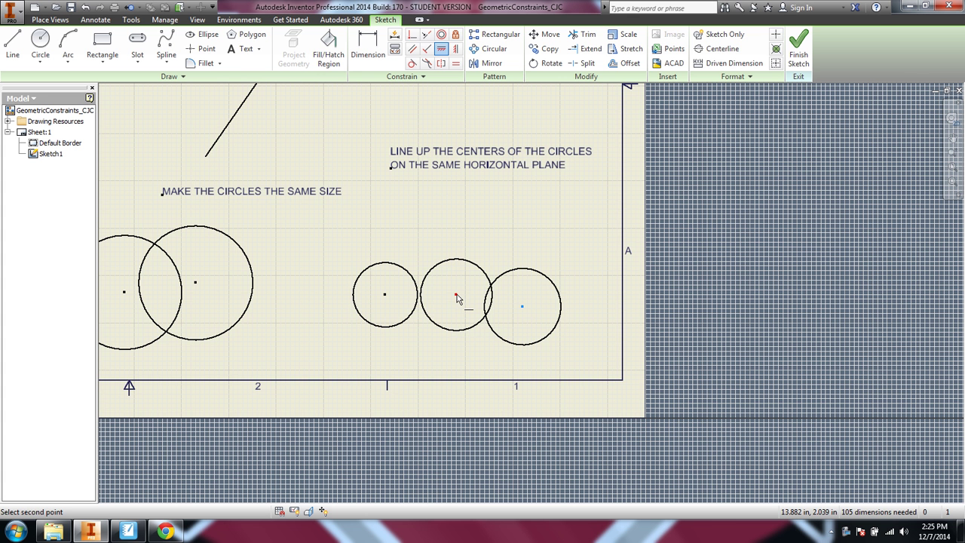
pyautogui.click(456, 296)
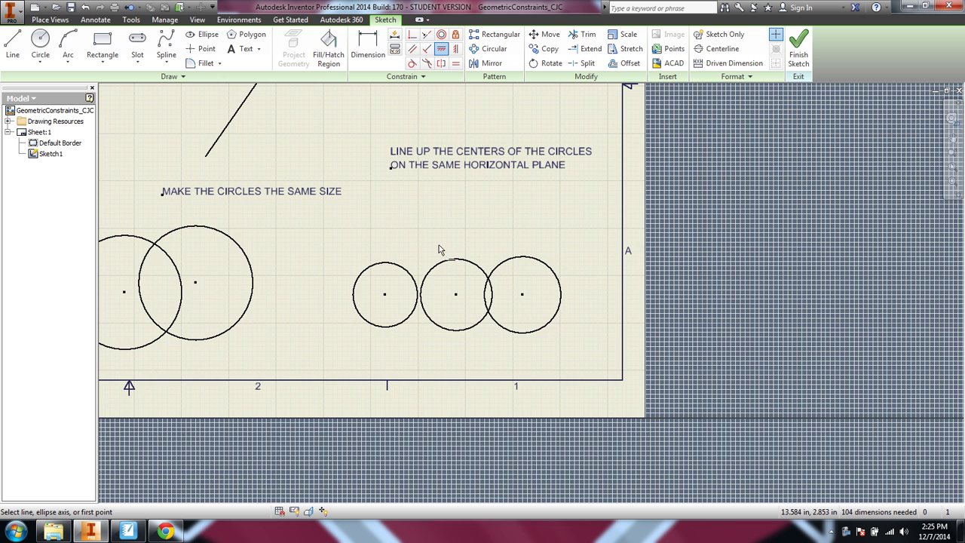
pyautogui.scroll(-5, 441, 250)
pyautogui.scroll(5, 441, 250)
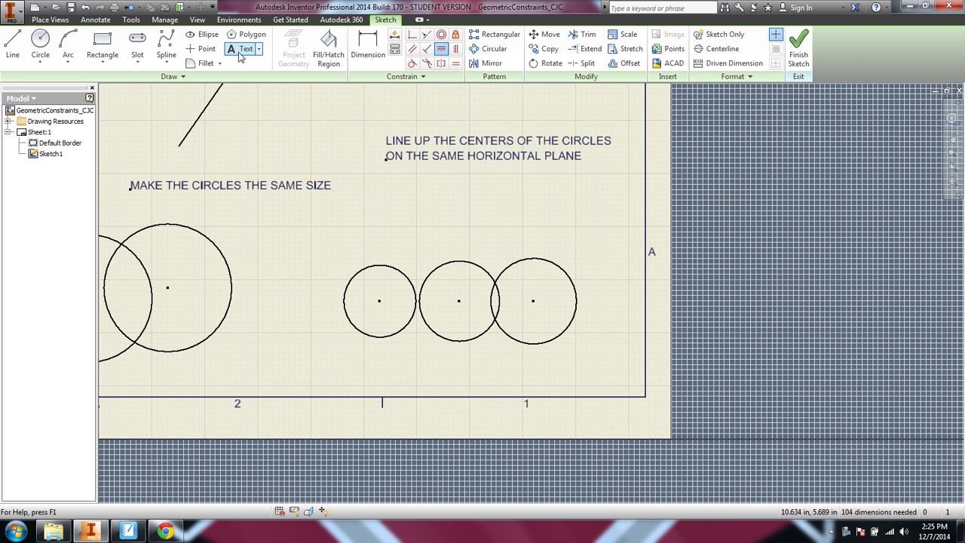
# - Add a text label with the teacher's name to the sketch
pyautogui.click(239, 54)
pyautogui.click(397, 205)
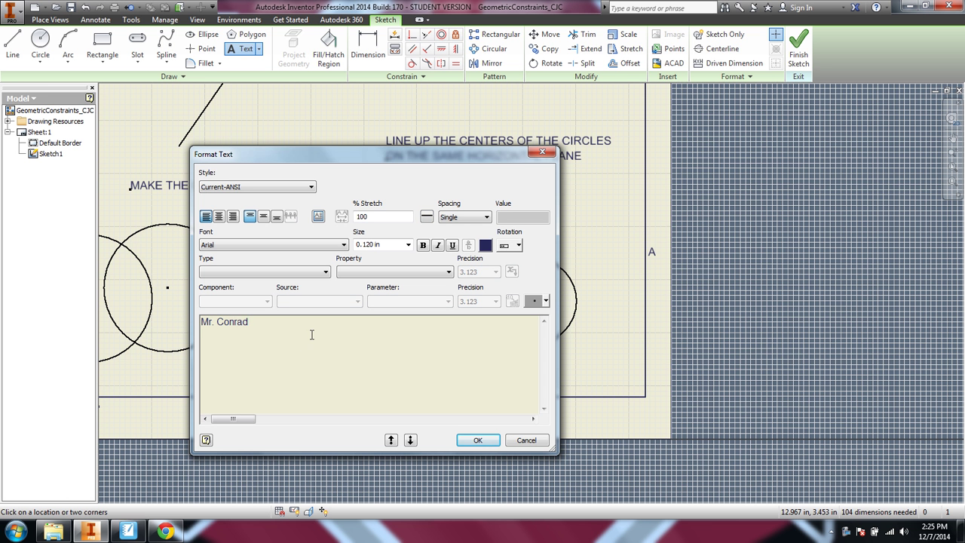
pyautogui.click(477, 440)
pyautogui.scroll(5, 404, 239)
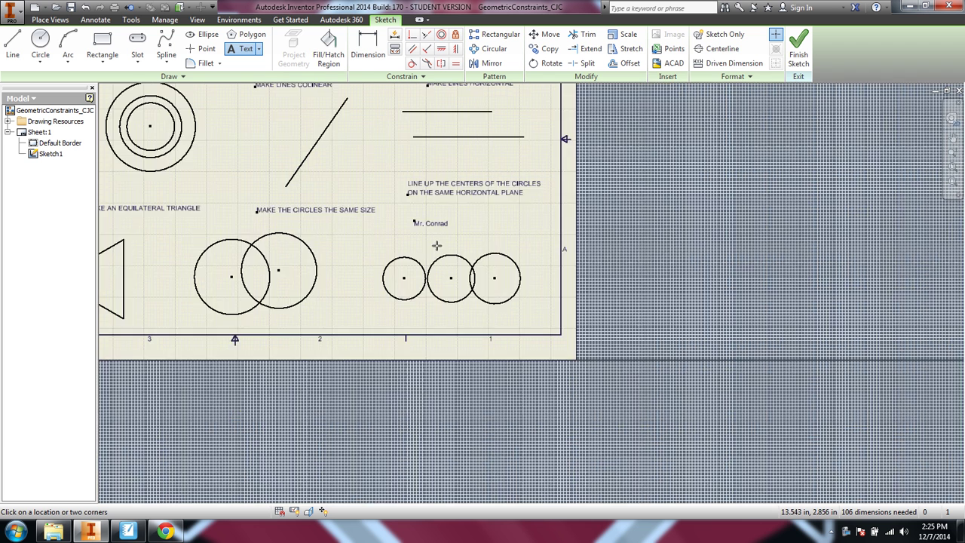
pyautogui.scroll(-6, 404, 239)
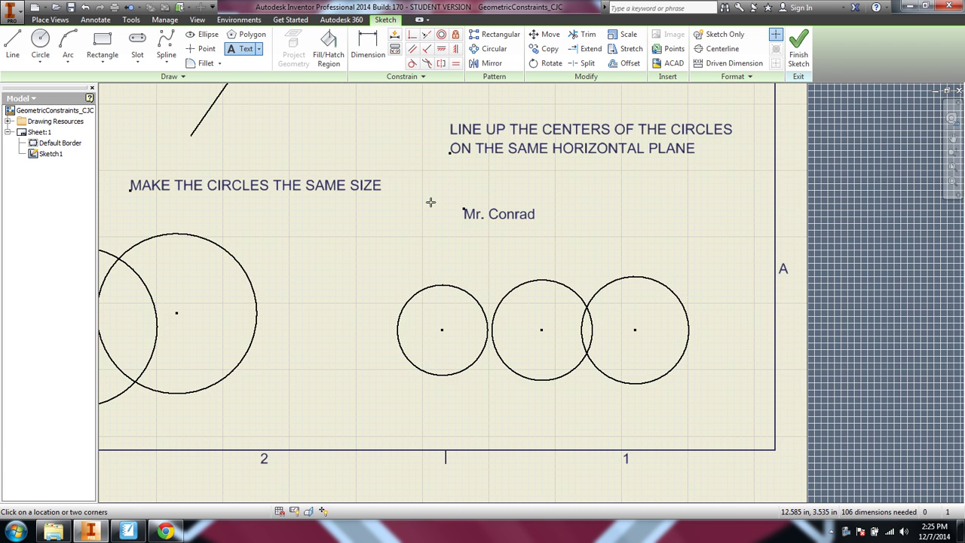
pyautogui.press('Escape')
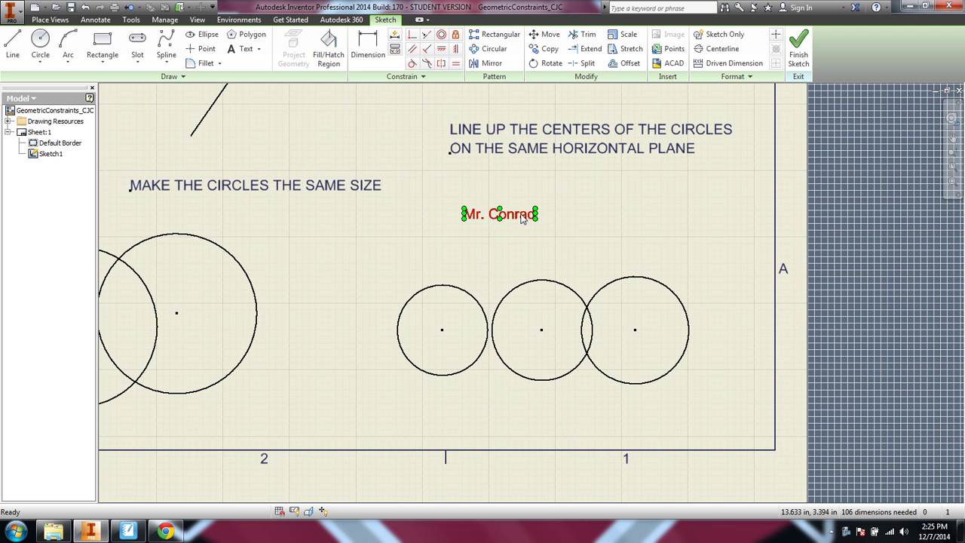
# - Change the name text size to .5, move it above the circles, and zoom all
pyautogui.doubleClick(524, 218)
pyautogui.moveTo(286, 323); pyautogui.dragTo(174, 318)
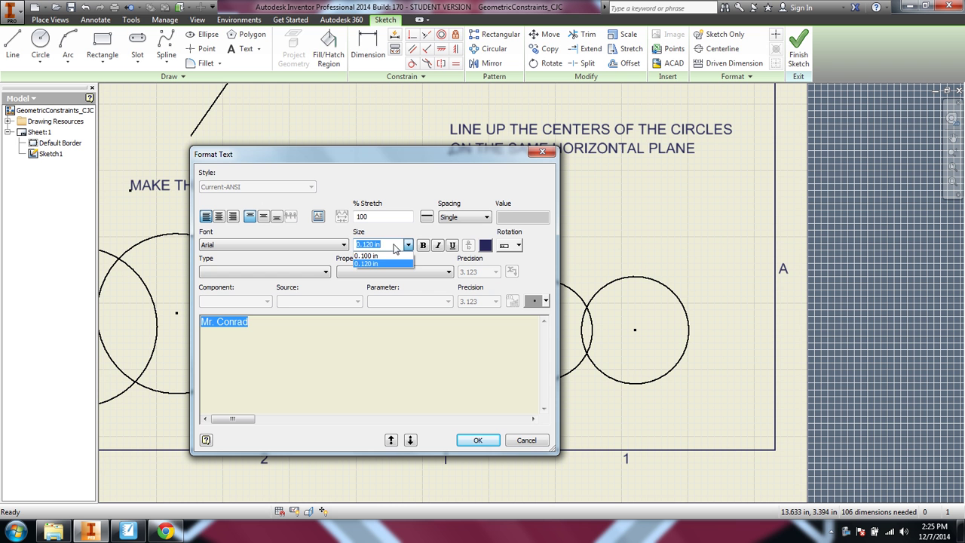
pyautogui.click(398, 246)
pyautogui.write('.5')
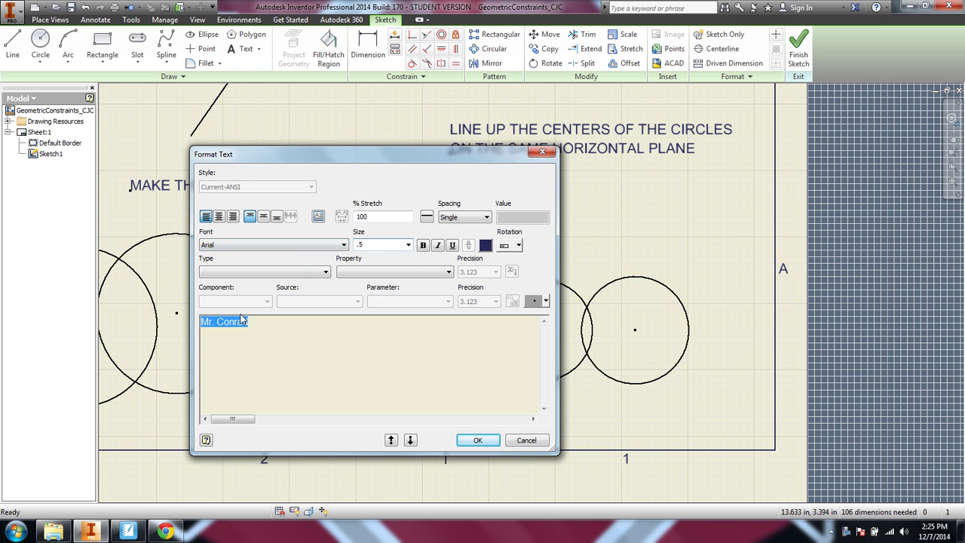
pyautogui.click(477, 439)
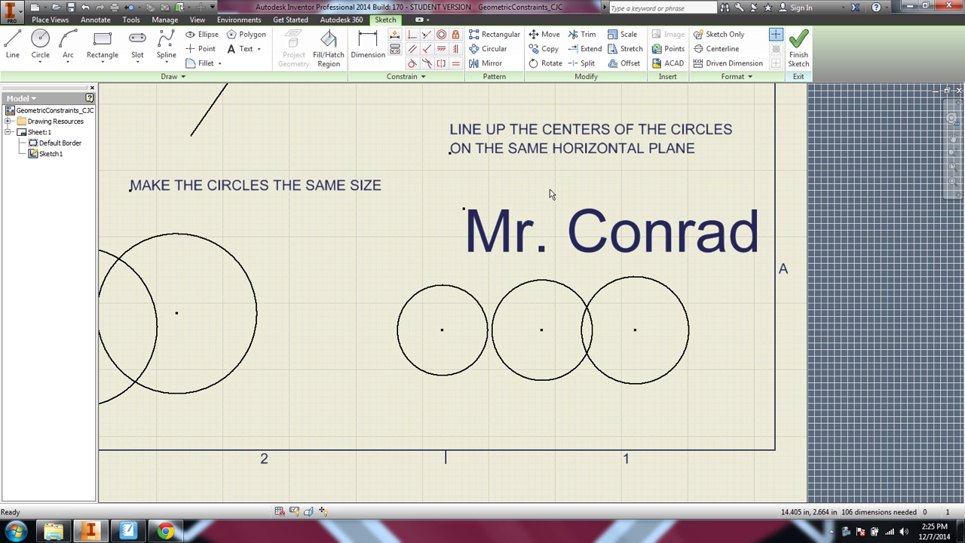
pyautogui.moveTo(489, 223); pyautogui.dragTo(451, 213)
pyautogui.press('Home')
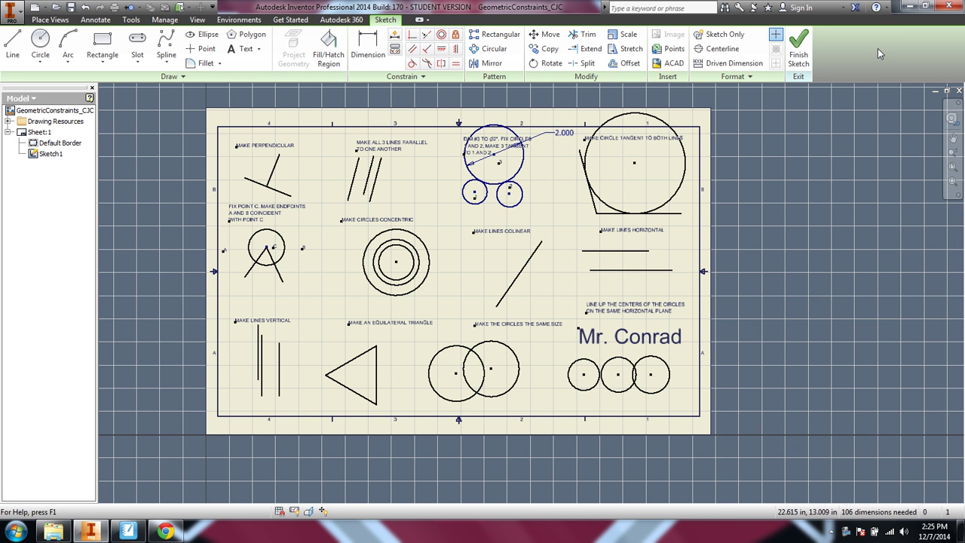
# - Finish Sketch1 and return to the drawing sheet
pyautogui.click(807, 50)
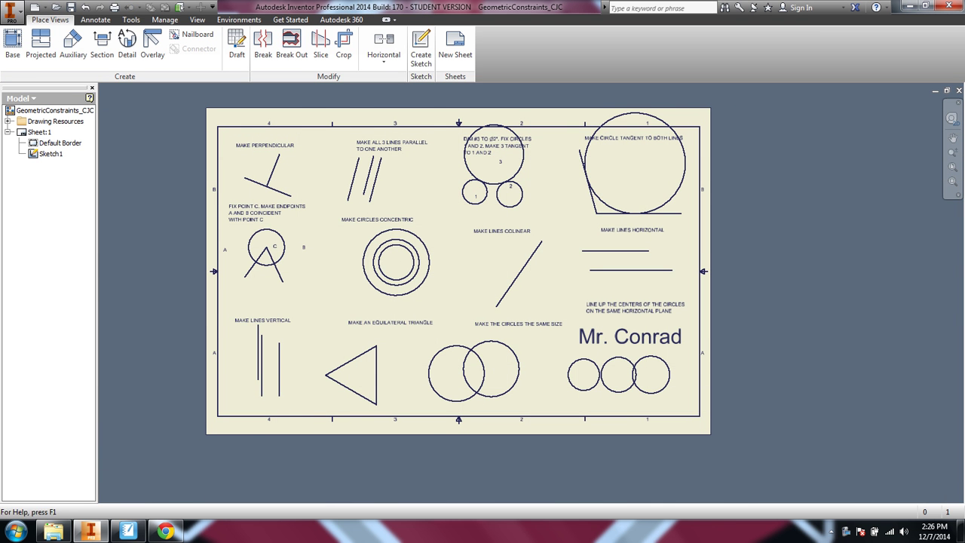
pyautogui.moveTo(124, 531)
pyautogui.moveTo(94, 532)
# - Export the drawing as GeometricConstraints_CJC.pdf into the Unit 5 folder, then bring Chrome forward
pyautogui.click(11, 11)
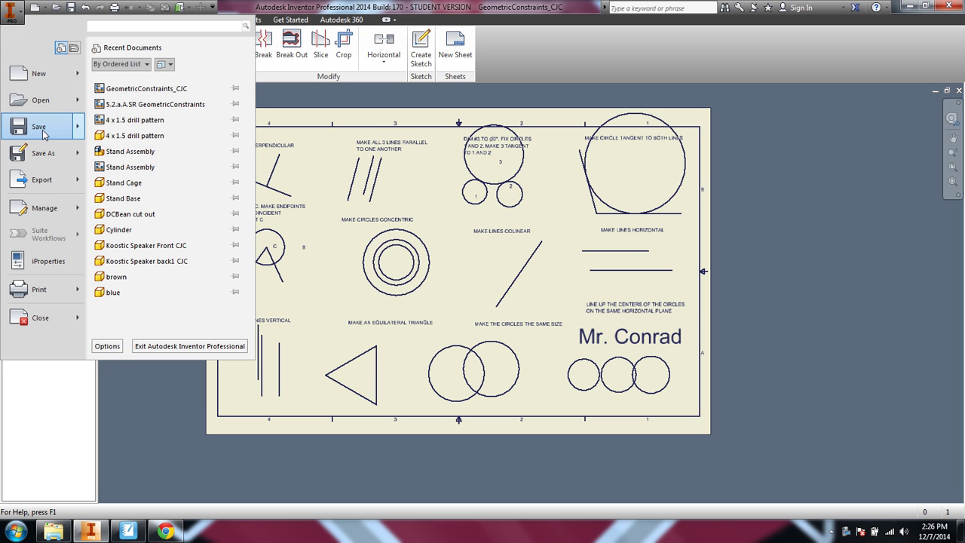
pyautogui.moveTo(52, 185)
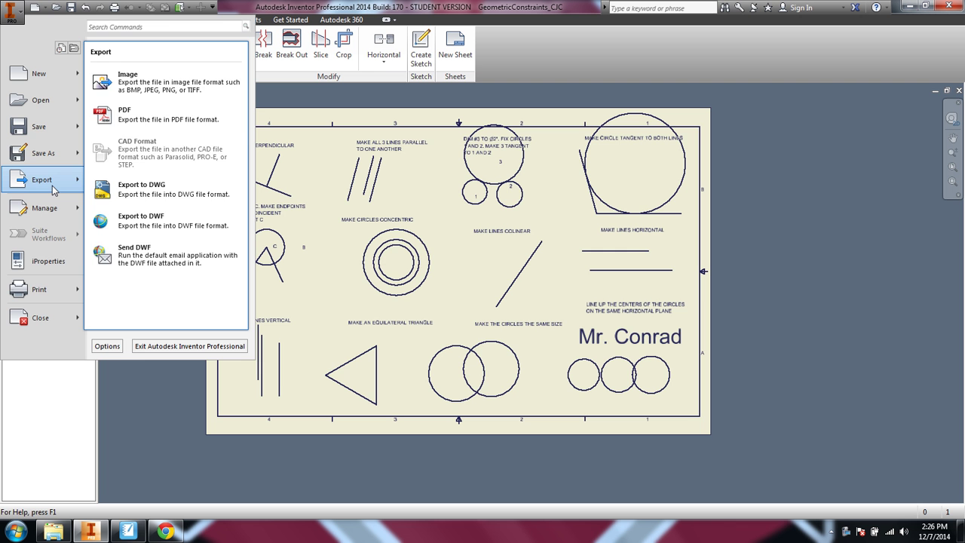
pyautogui.click(155, 109)
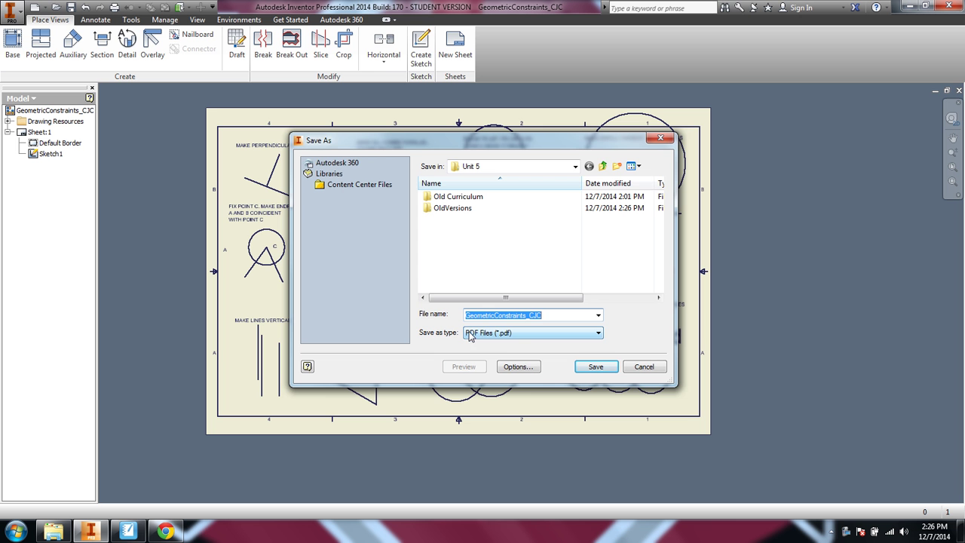
pyautogui.click(596, 367)
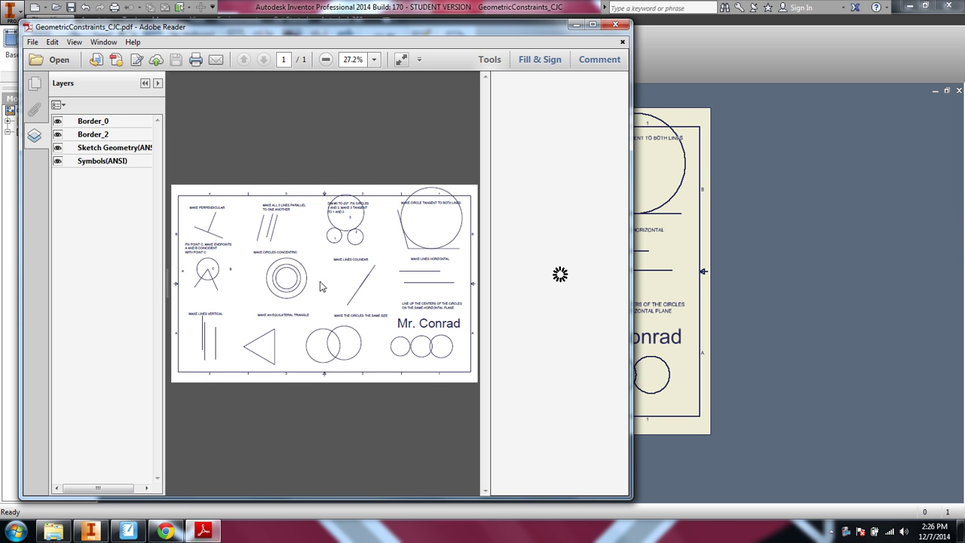
pyautogui.click(165, 531)
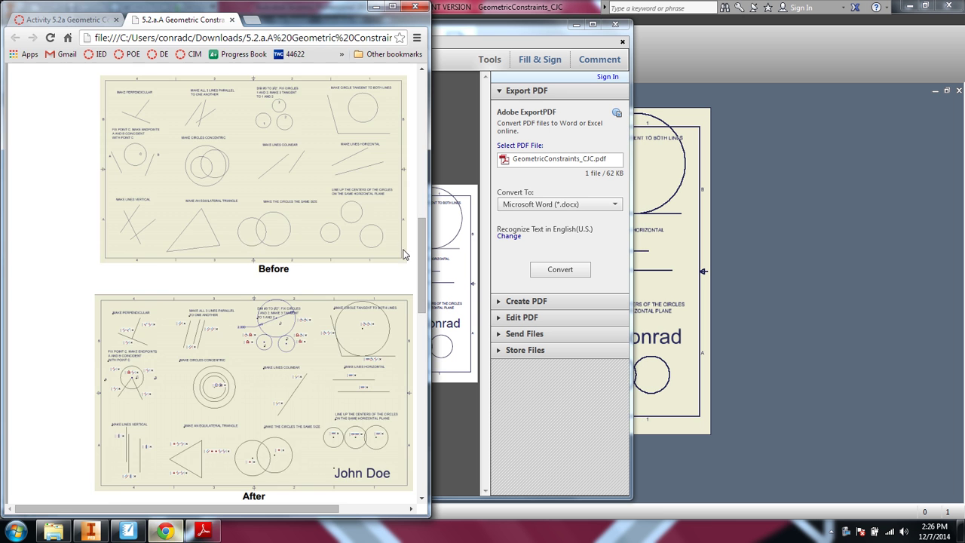
# - Show the Activity 5.2a assignment page maximized, scrolled to the pdf file-type line
pyautogui.click(97, 27)
pyautogui.scroll(-2, 242, 266)
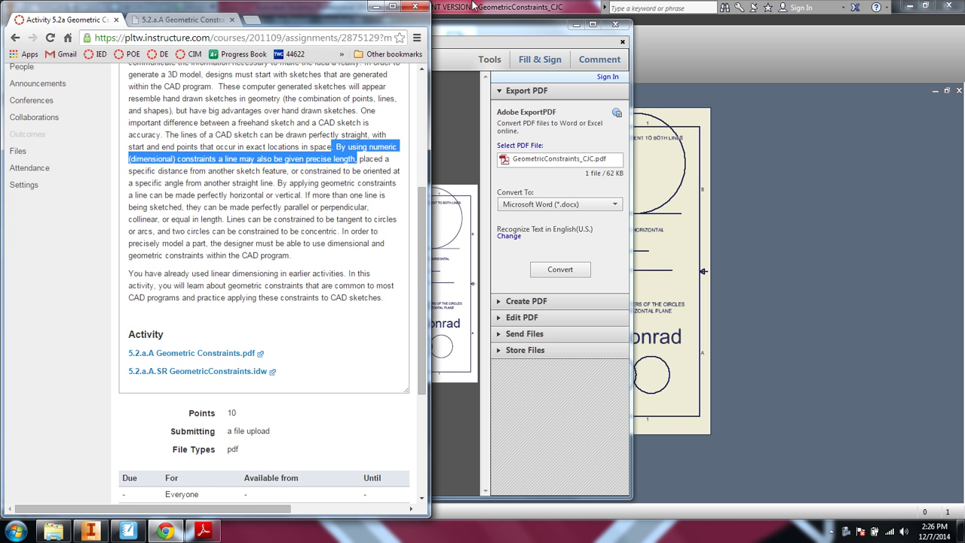
pyautogui.click(394, 6)
pyautogui.scroll(2, 664, 124)
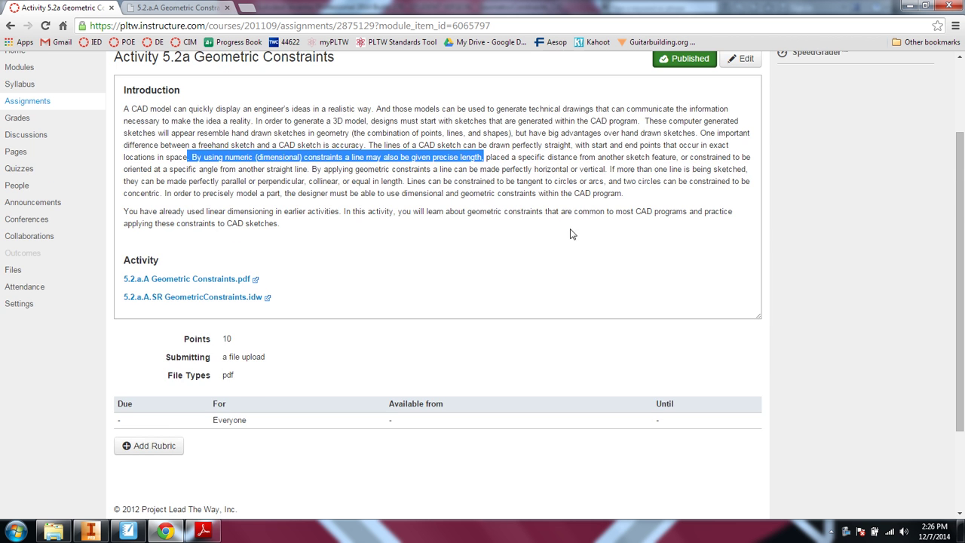
pyautogui.moveTo(238, 377); pyautogui.dragTo(217, 375)
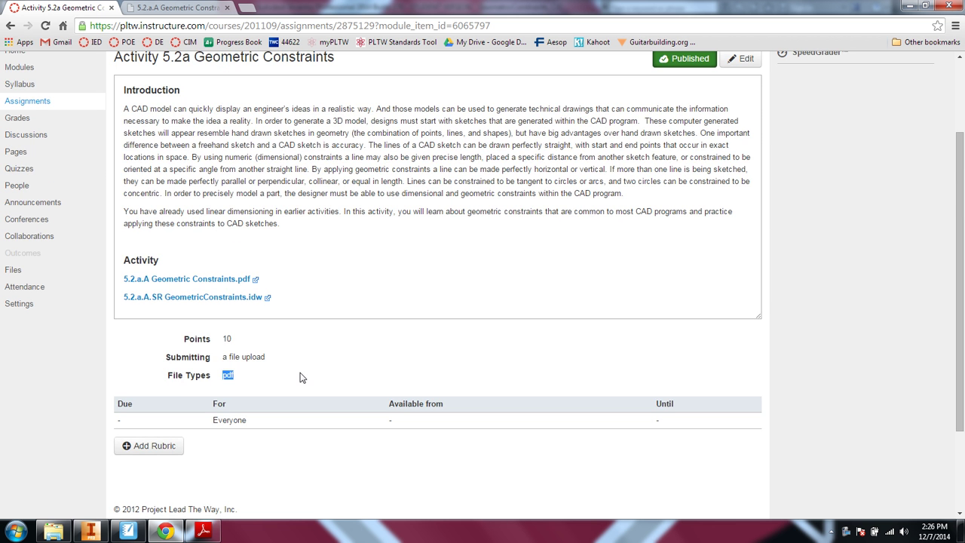
pyautogui.scroll(1, 452, 339)
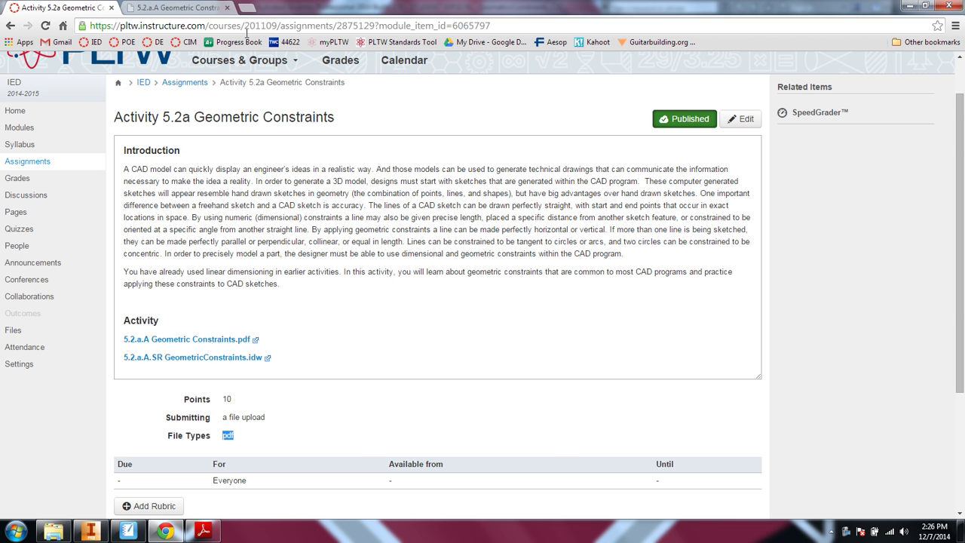
# - Show the 5.2.a.A Geometric Constraints handout at its Conclusion questions
pyautogui.click(177, 7)
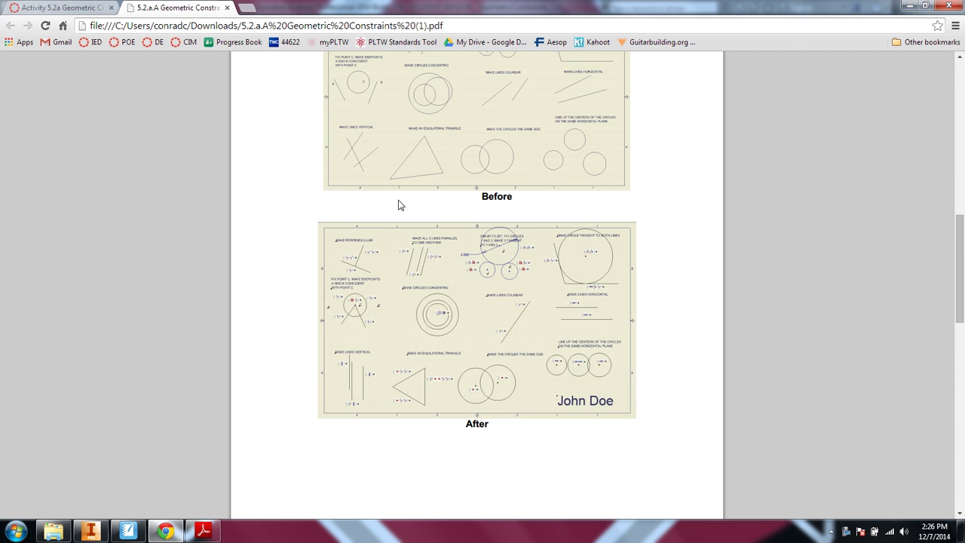
pyautogui.scroll(-7, 399, 205)
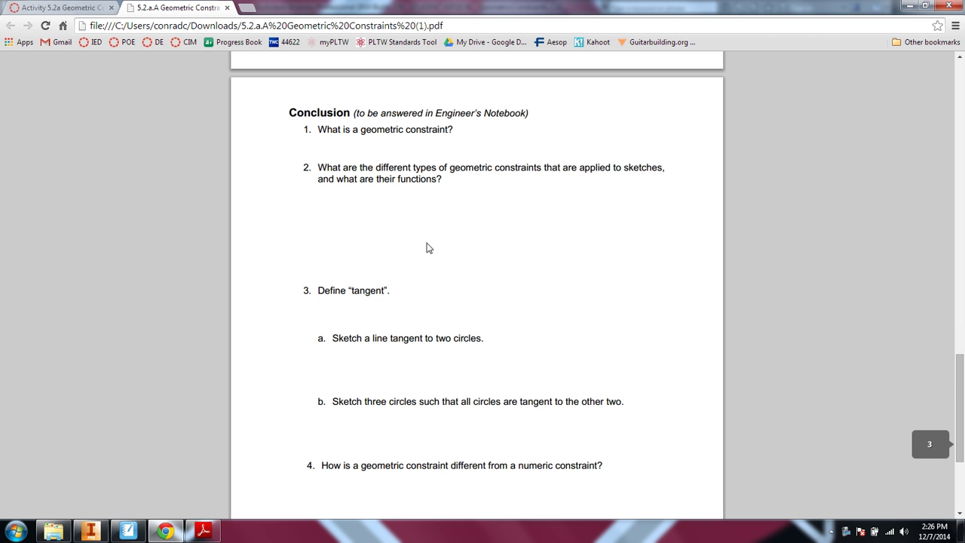